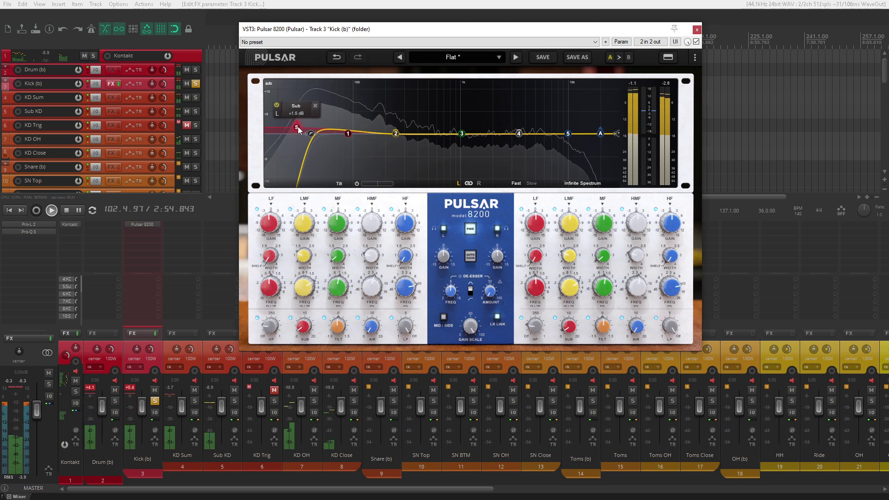
Cut EQ band 2 to about -4.67 dB at 185 Hz, boost bands 4 and 5 (band 5 about +1.85 dB), and compare with bypass
drag(395, 133, 381, 158)
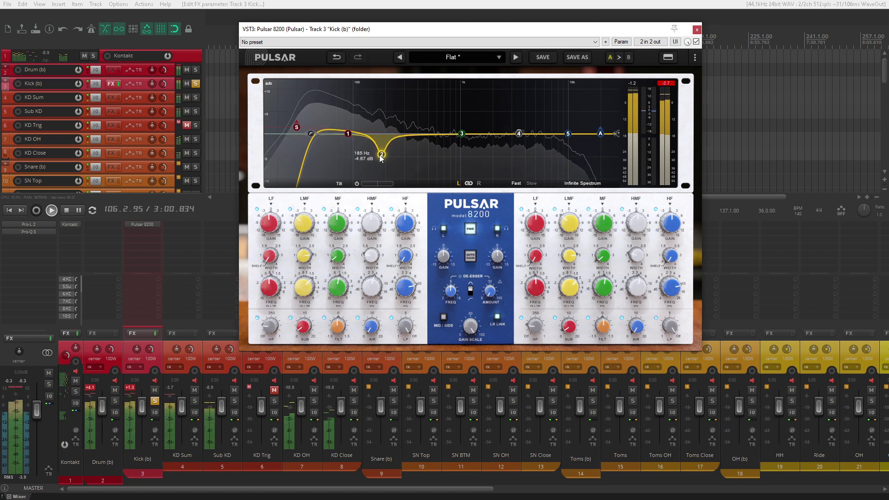
drag(519, 133, 559, 127)
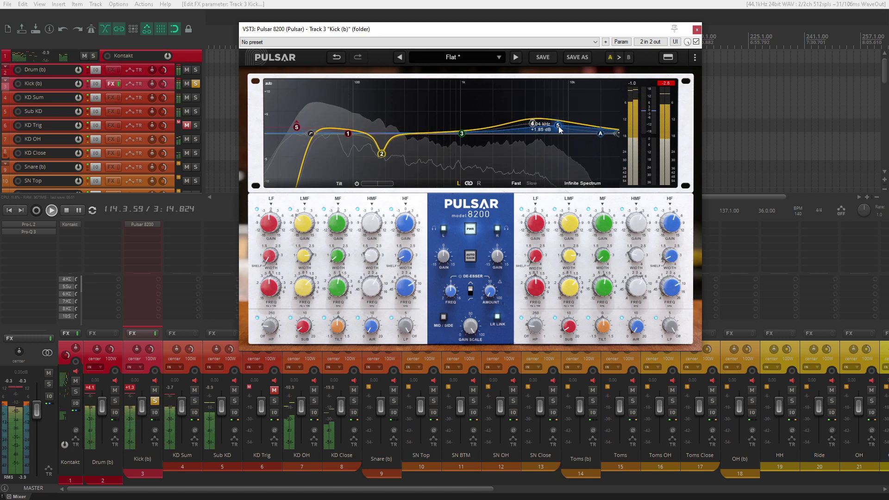
click(695, 42)
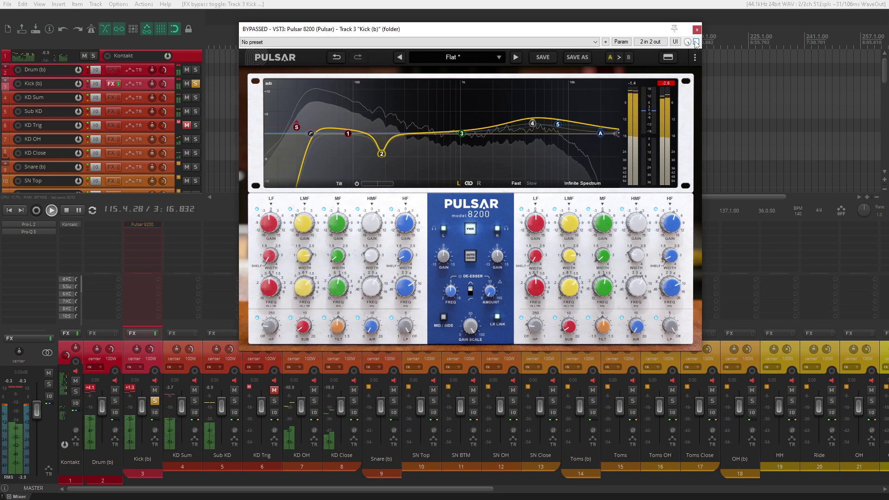
click(696, 42)
Lower EQ band 3 slightly into the low mids, raise band 1 and the sub band slightly, and close the Pulsar 8200
drag(462, 134, 428, 143)
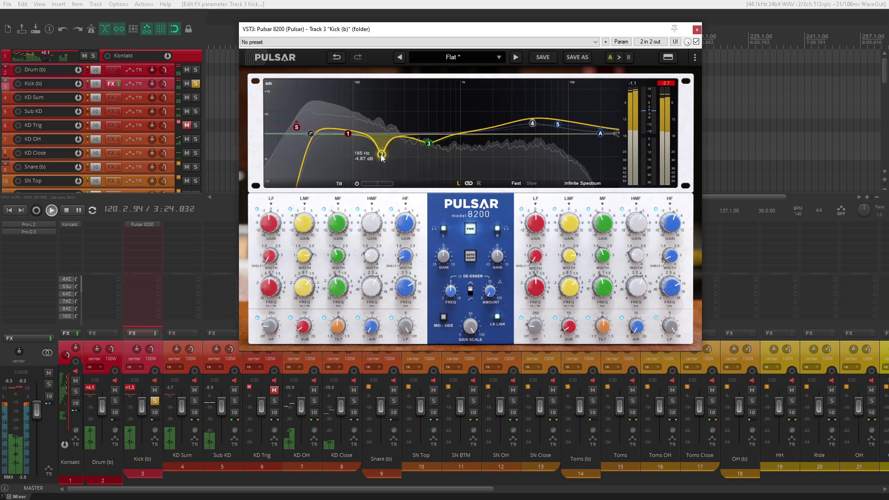
drag(343, 137, 297, 124)
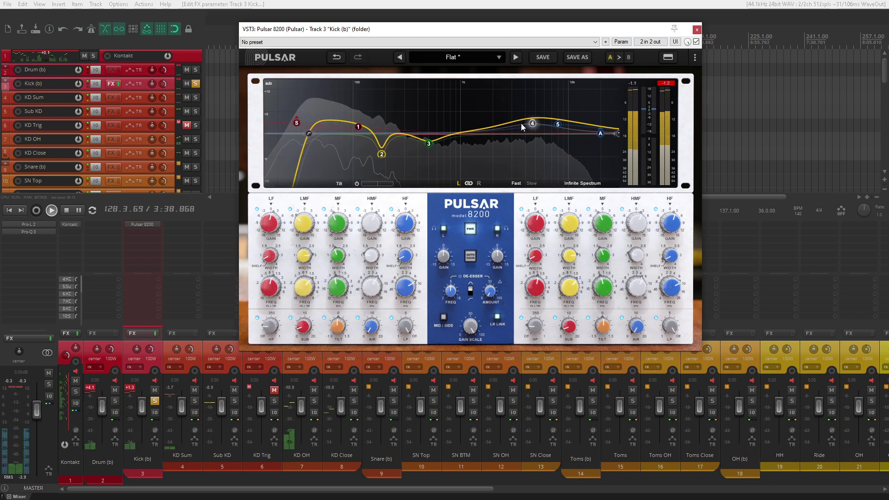
click(696, 30)
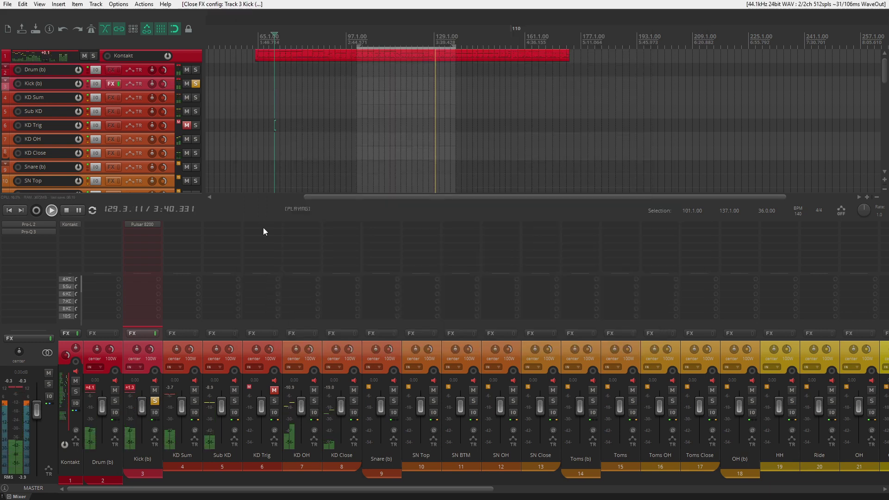
Add the Pulsar 1178 limiter to Kick (b), lower its input to about -12.5 dB, raise its output, and compare with bypass
click(149, 236)
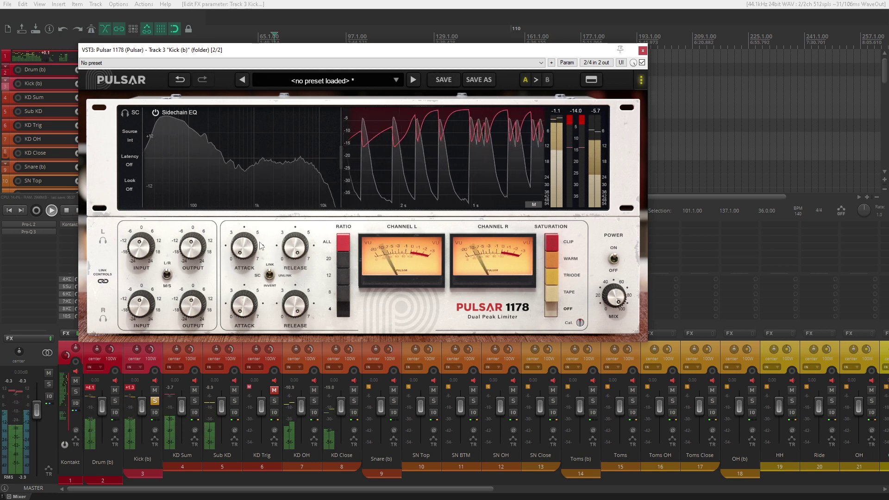
drag(146, 251, 142, 276)
drag(194, 247, 199, 234)
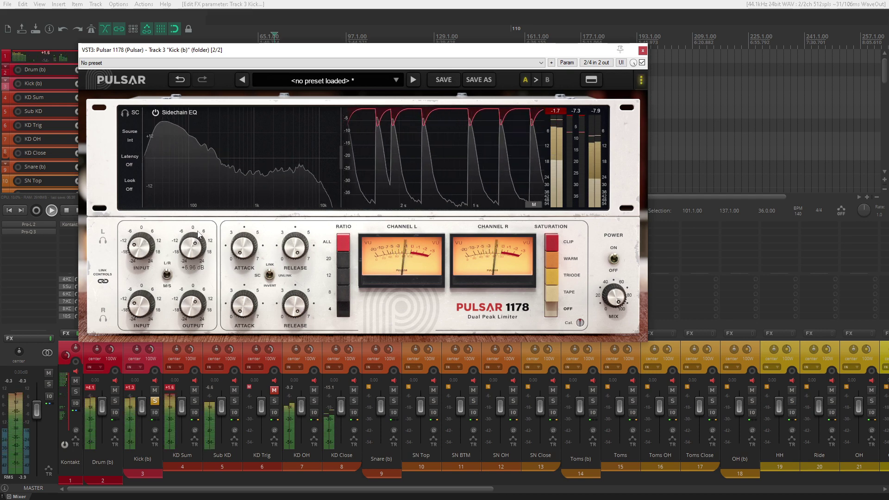
click(642, 62)
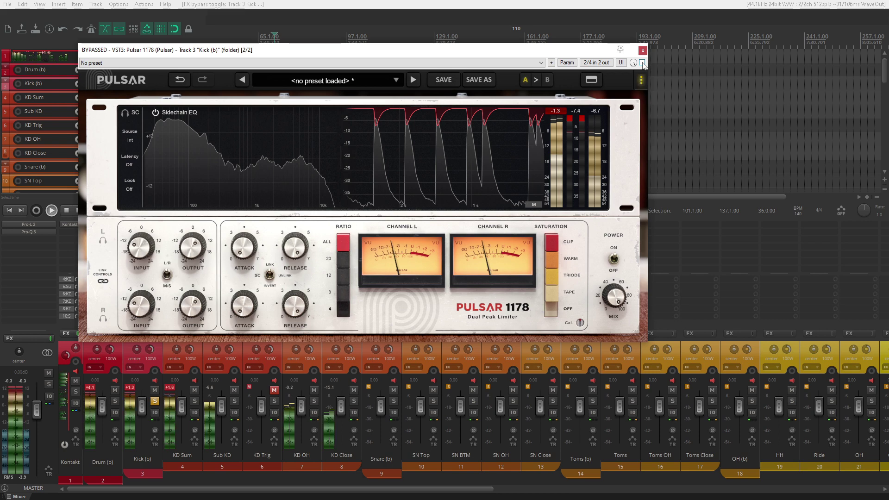
click(643, 62)
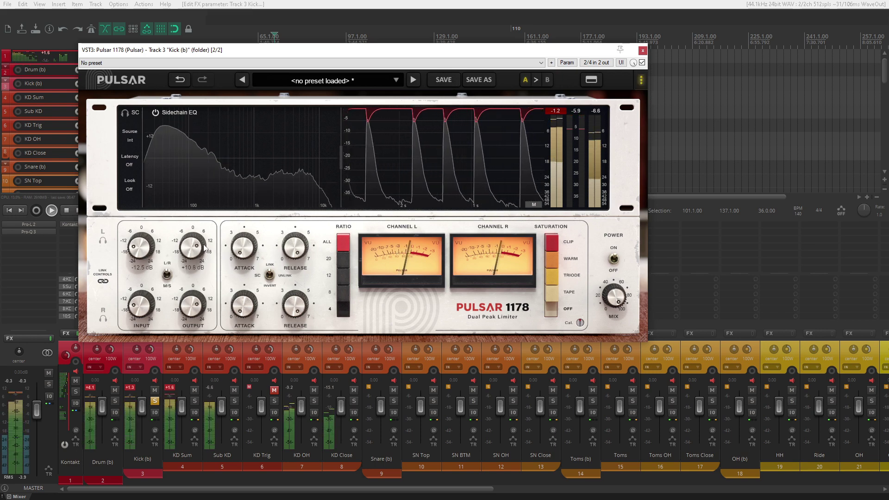
Set the Pulsar 1178's output to about +12.5 dB while comparing with bypass, reduce its mix, and close it
click(642, 63)
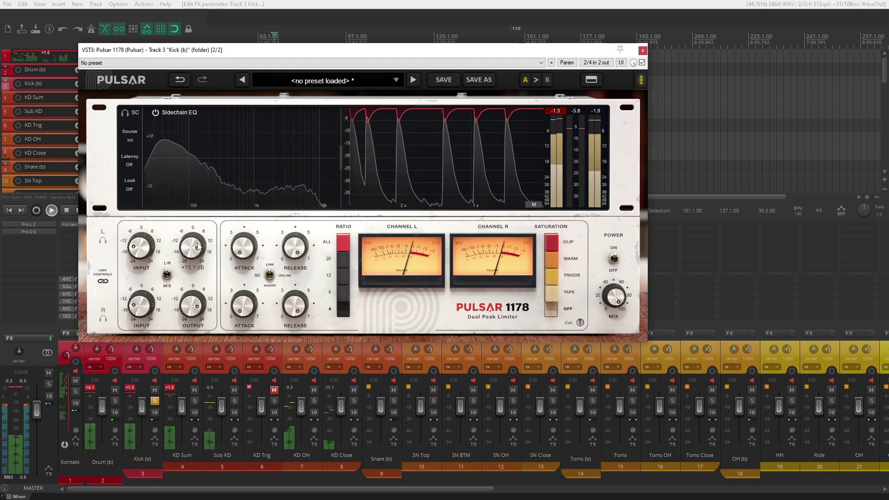
click(642, 63)
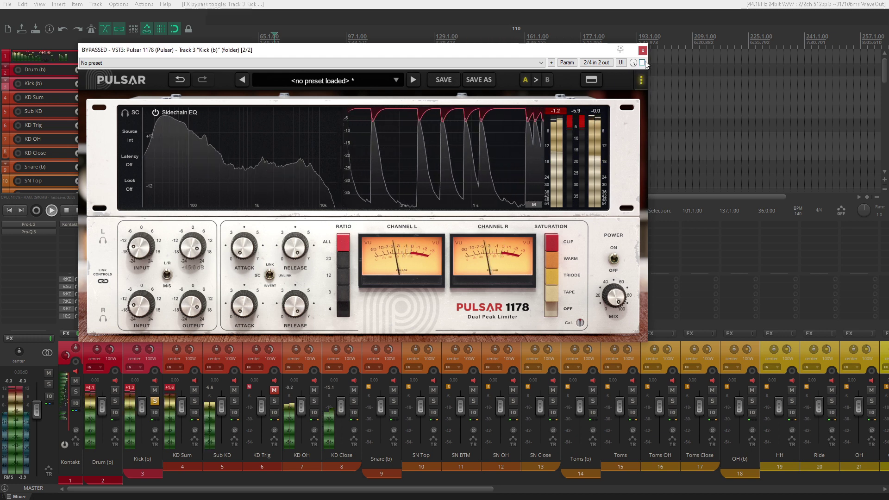
click(642, 63)
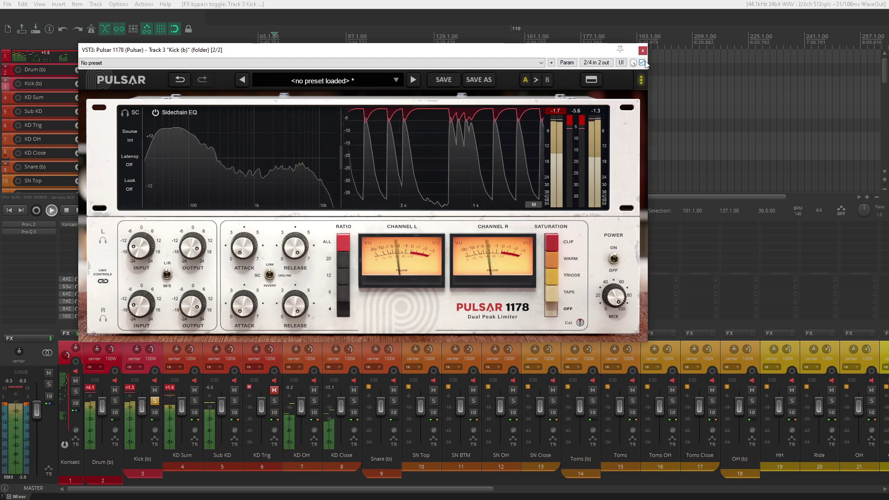
mouse_move(146, 250)
drag(192, 247, 192, 255)
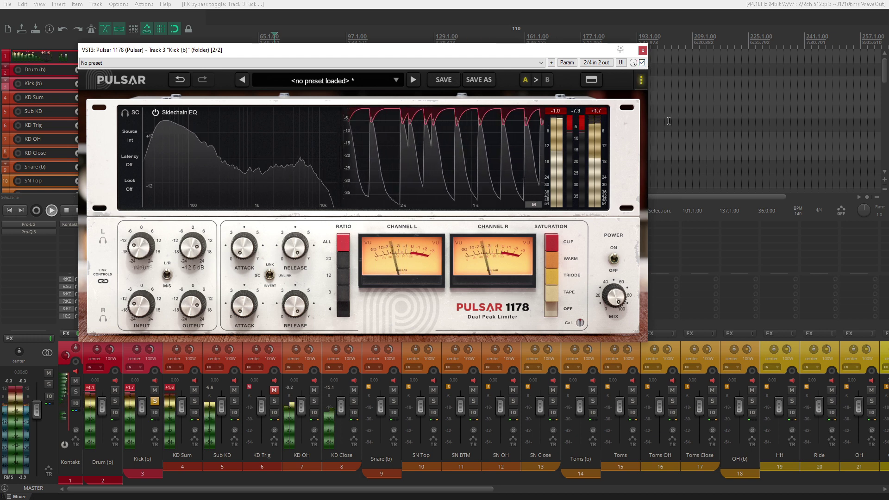
mouse_move(628, 308)
mouse_down()
mouse_move(614, 340)
mouse_move(632, 435)
mouse_move(629, 302)
mouse_move(625, 319)
mouse_up()
click(642, 51)
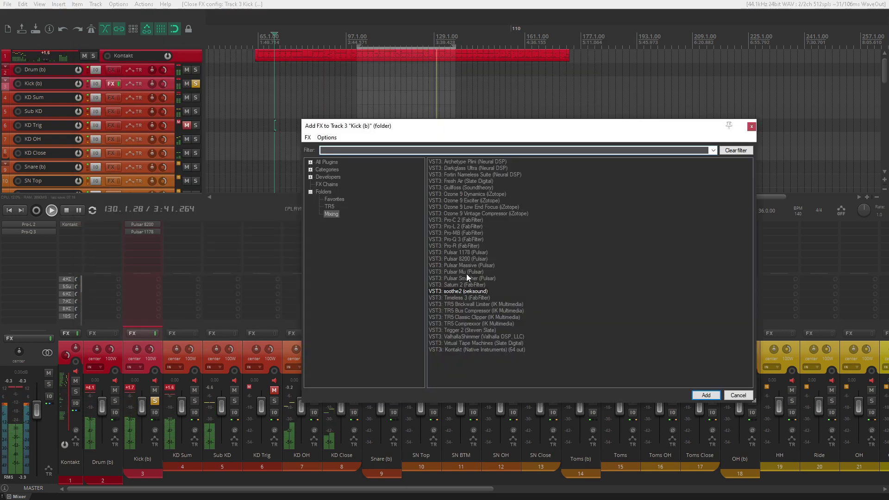
Add soothe2 to Kick (b), extend its high cut upward, set the low cut to about 1.5 kHz and move band 3 to about 8.7 kHz
double_click(463, 291)
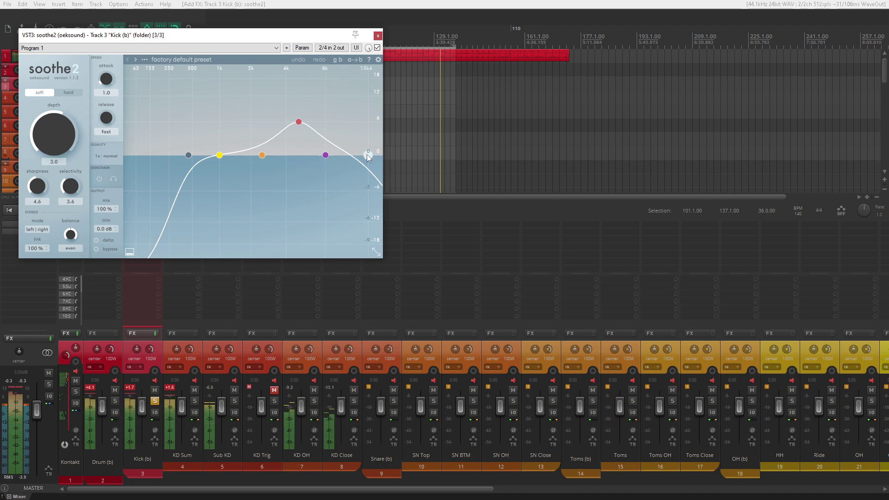
drag(368, 156, 376, 155)
drag(189, 155, 241, 156)
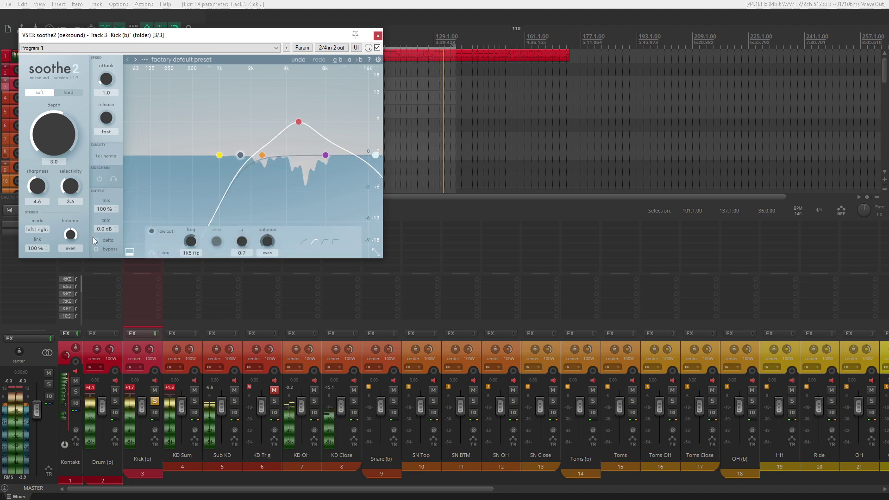
click(299, 122)
drag(304, 124, 331, 122)
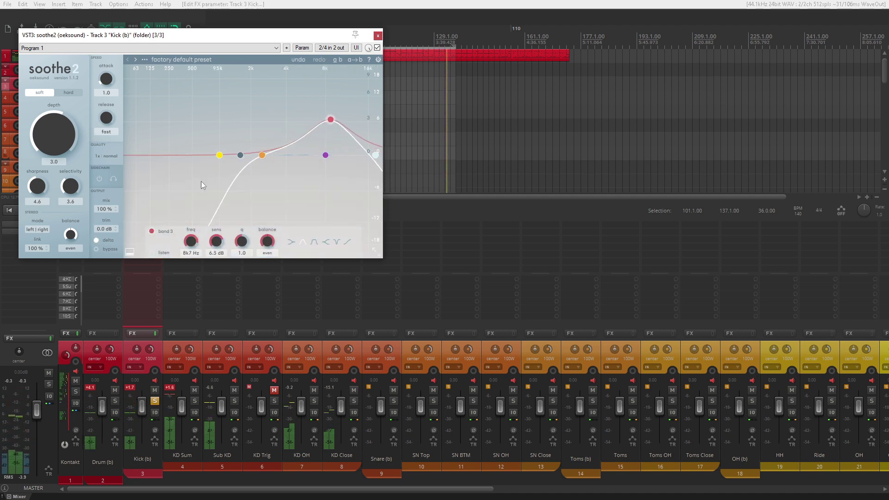
Set soothe2 to fast attack, sharpness 9.8, selectivity 10.0, low cut about 2.9 kHz and depth 5.4, leave delta listening, check bypass, and close it
drag(39, 183, 48, 151)
drag(106, 80, 104, 100)
drag(68, 184, 83, 109)
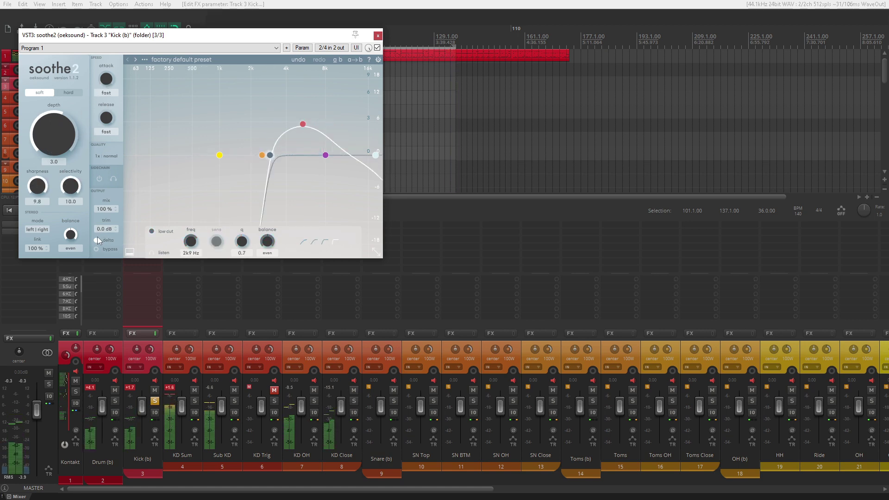
click(97, 239)
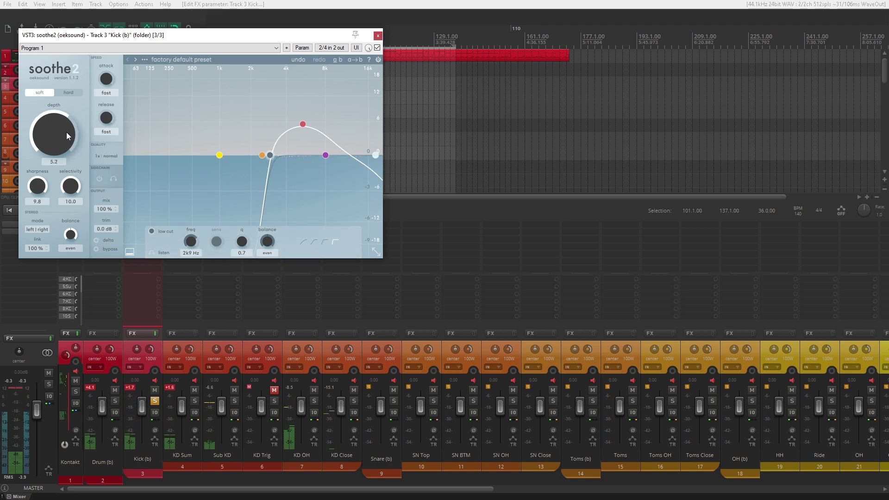
click(378, 48)
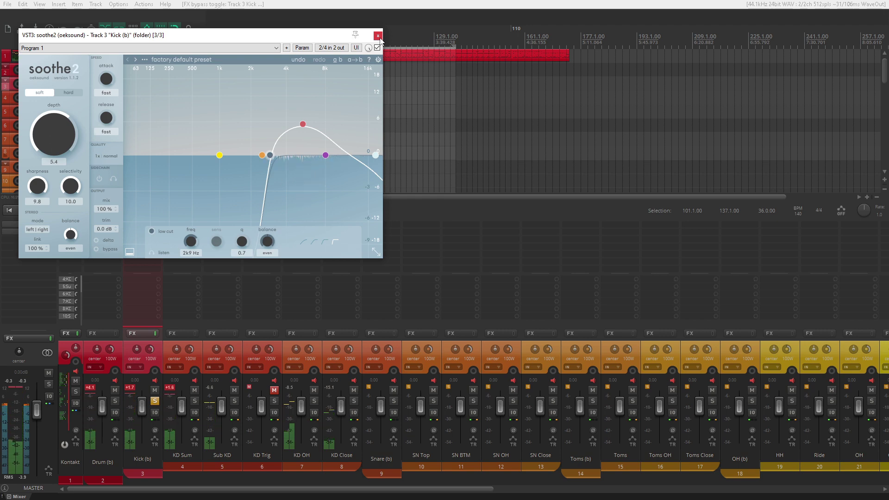
click(378, 36)
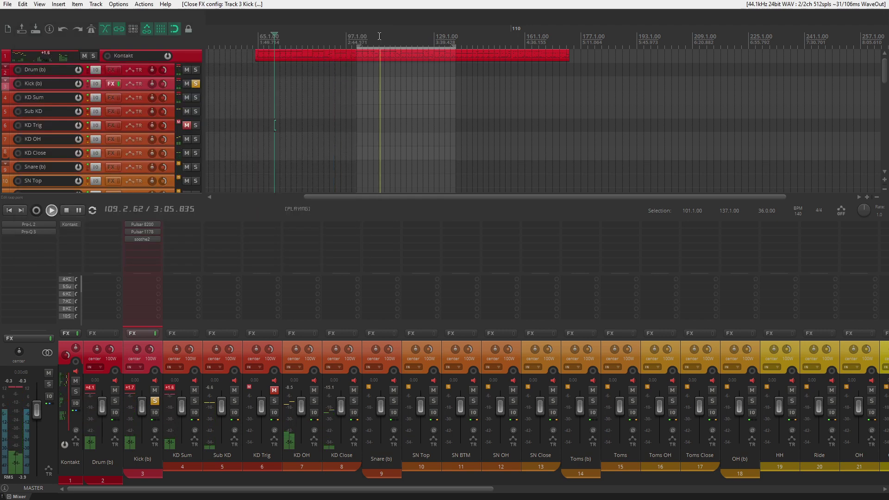
Add a second soothe2 to Kick (b), limiting it to about 379 Hz–1.2 kHz and raising band 3 to about 9.3 dB near 636 Hz
double_click(153, 247)
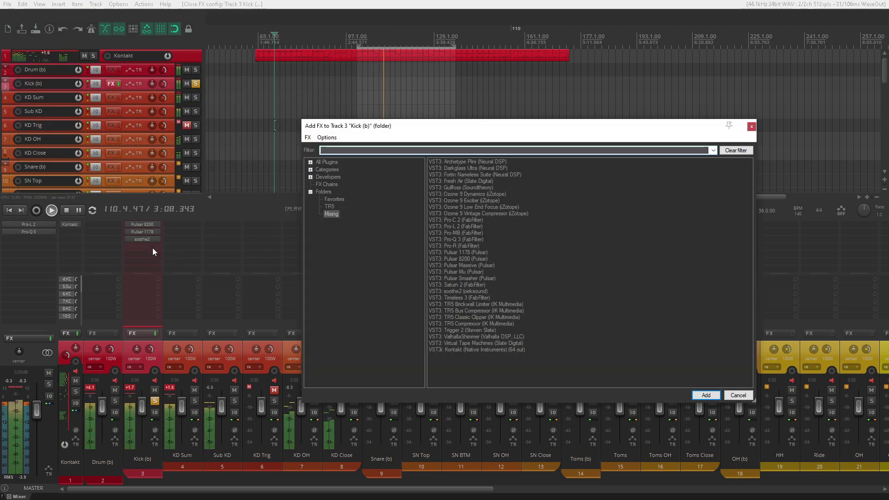
double_click(461, 290)
drag(189, 158, 182, 157)
drag(368, 155, 229, 155)
drag(298, 122, 201, 107)
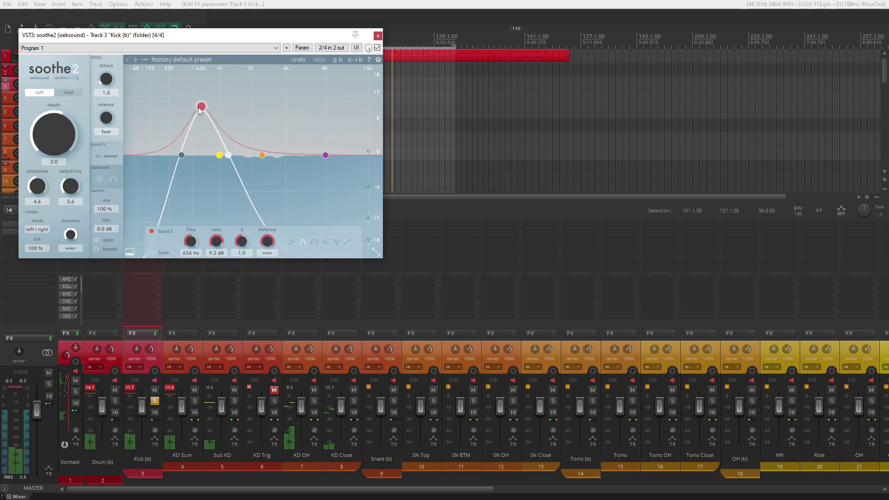
drag(183, 156, 185, 157)
Set the second soothe2 to hard mode, fast attack, depth 11.5, sharpness and selectivity 10.0, band 3 at 542 Hz and 12 dB; compare with bypass and close
drag(106, 80, 107, 98)
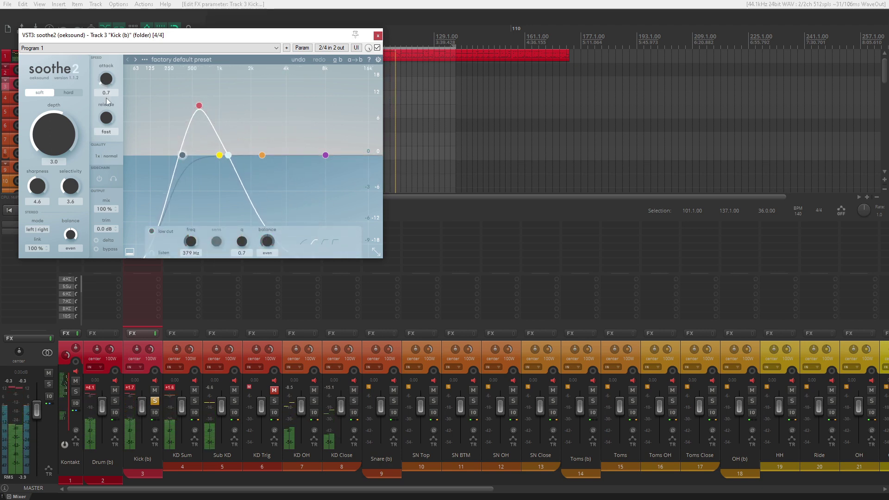
click(96, 239)
click(68, 93)
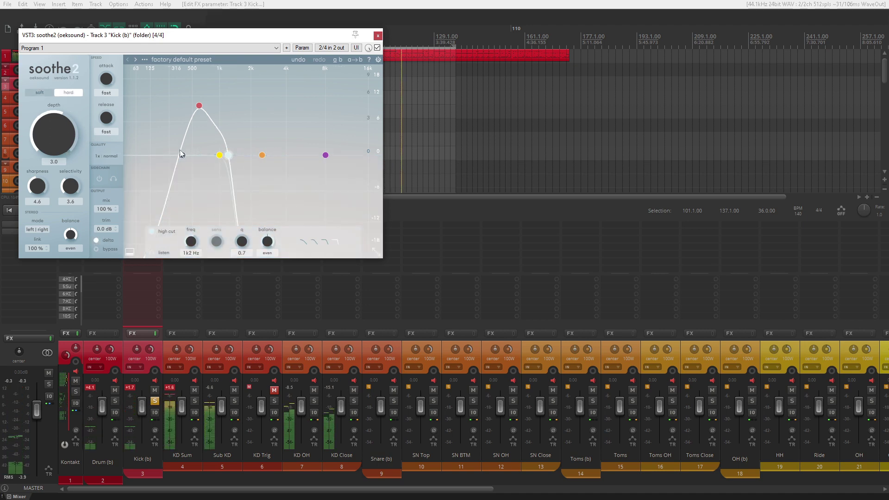
click(336, 244)
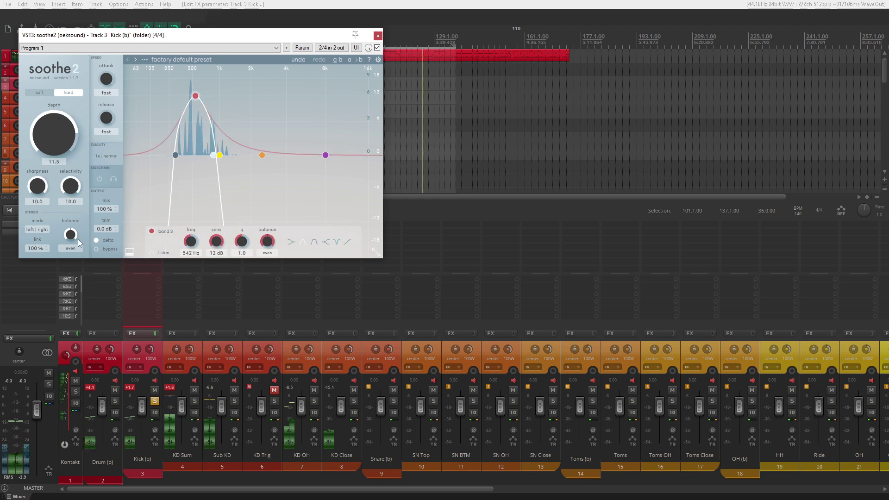
click(96, 240)
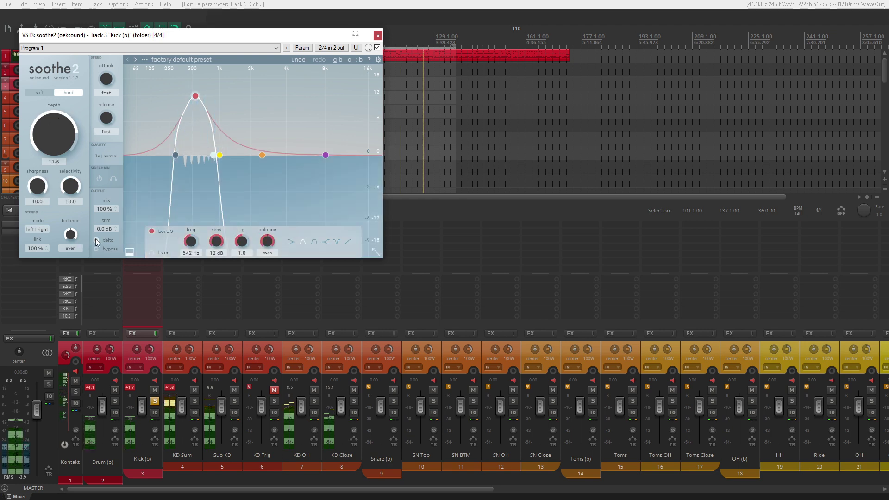
click(378, 48)
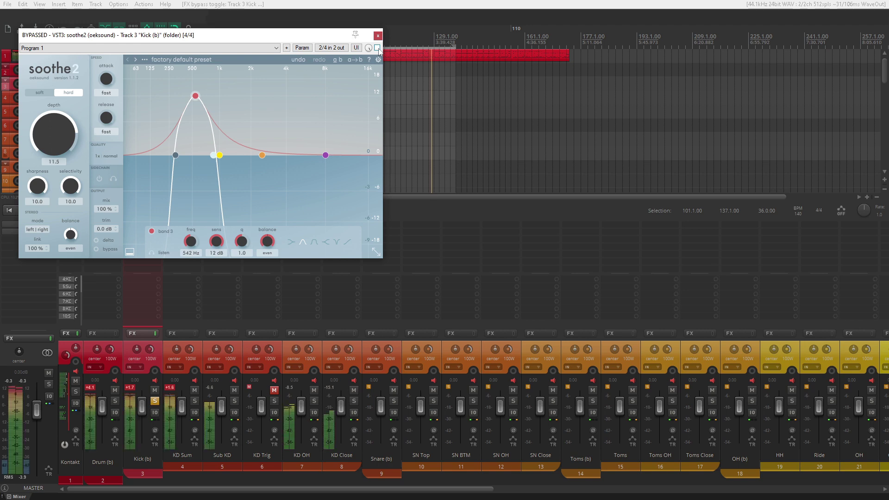
click(377, 48)
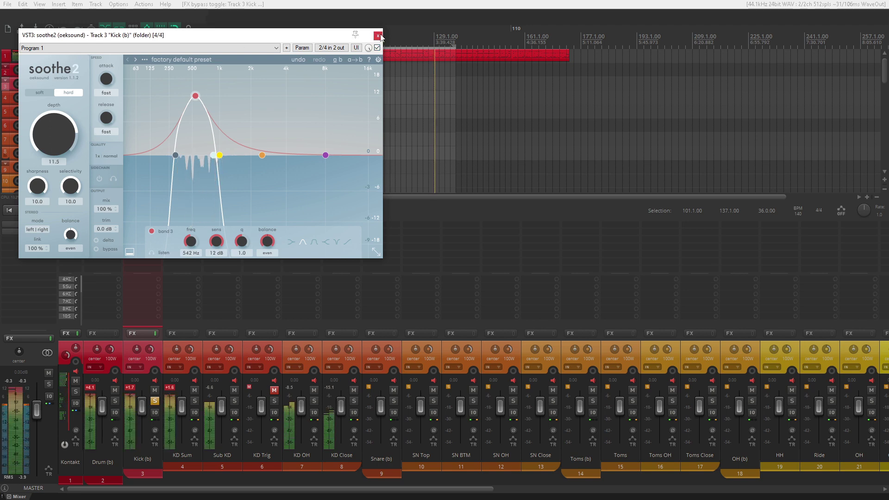
click(379, 36)
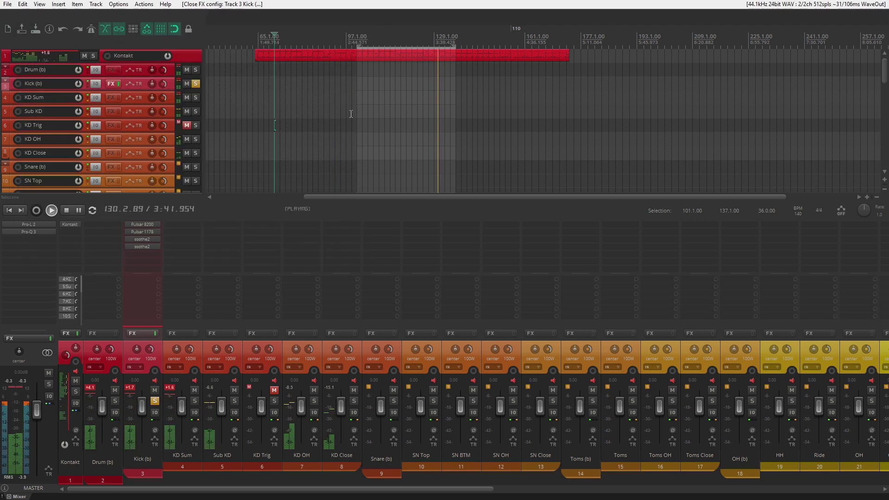
Solo KD OH, KD Close, KD Sum and Sub KD, and replace the solos on KD OH and KD Close with mutes
click(314, 401)
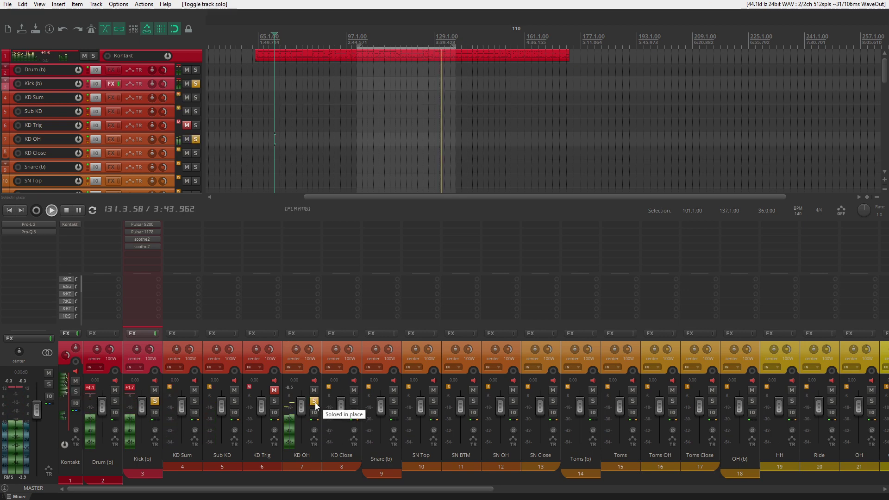
click(354, 401)
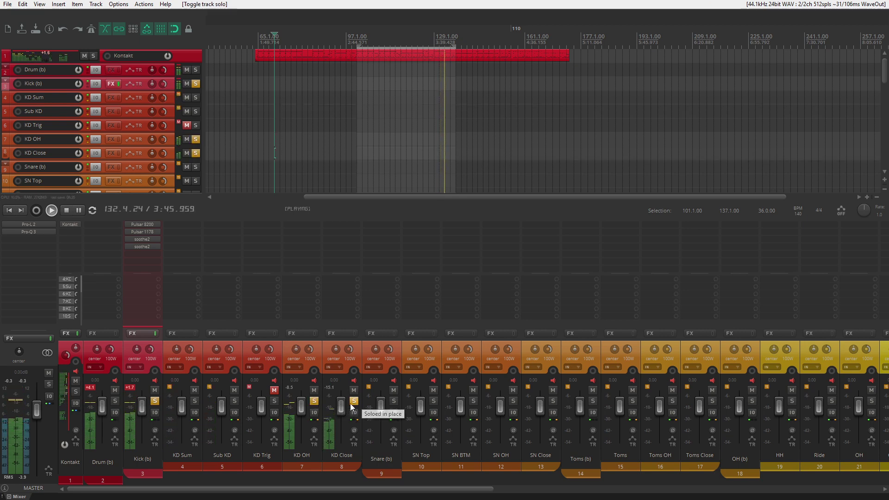
drag(193, 403, 234, 402)
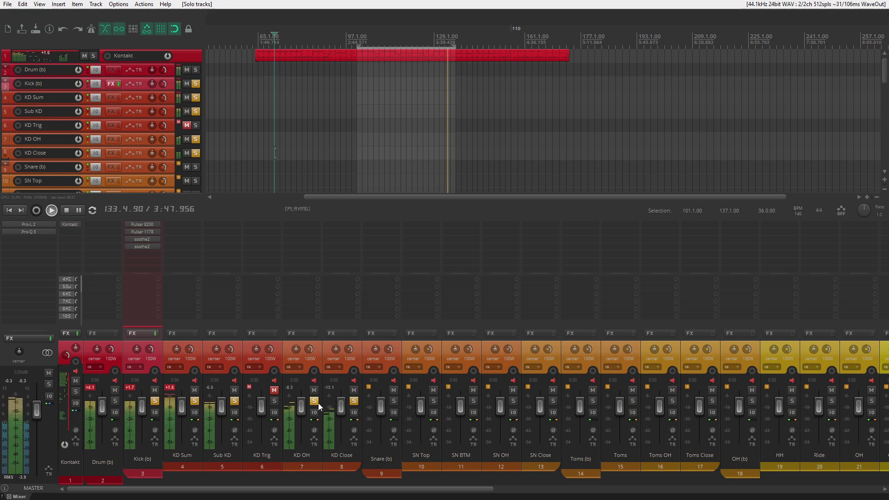
drag(318, 402, 349, 401)
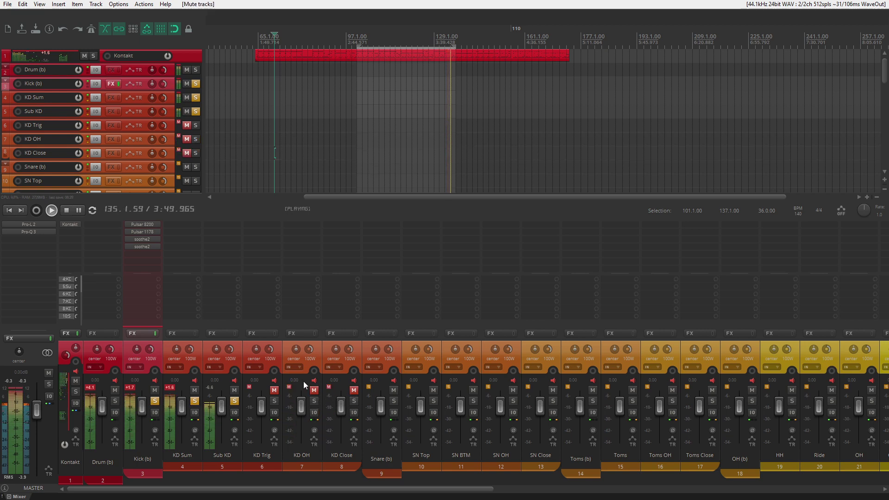
Compare the Kick (b) bus with and without its processing by bypassing both soothe2 instances, Pulsar 1178 and Pulsar 8200, and re-enabling them
shift+click(149, 246)
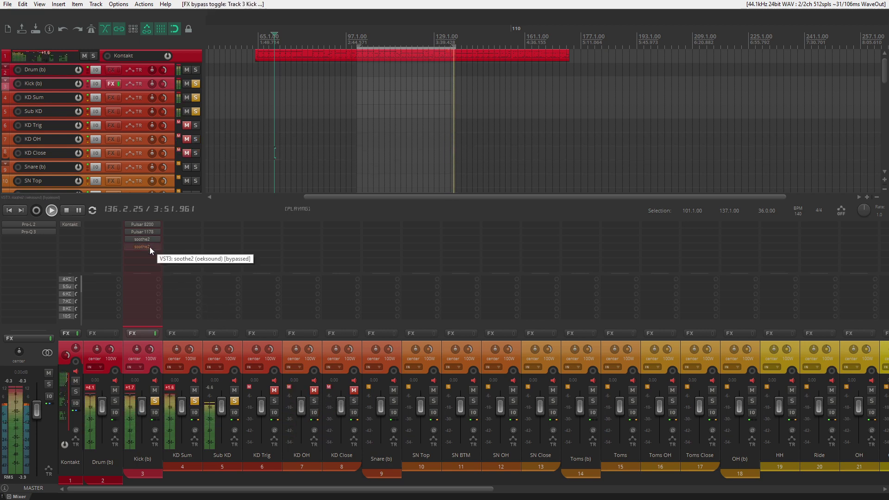
shift+click(150, 239)
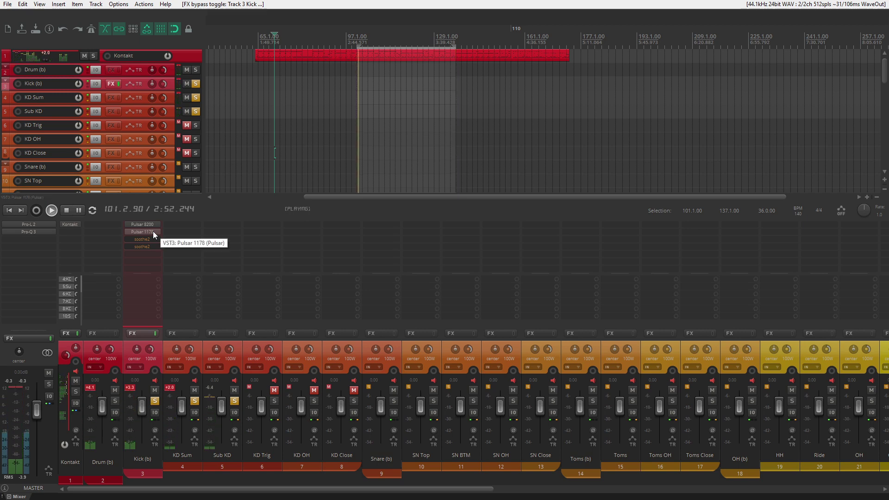
shift+click(153, 232)
shift+click(150, 223)
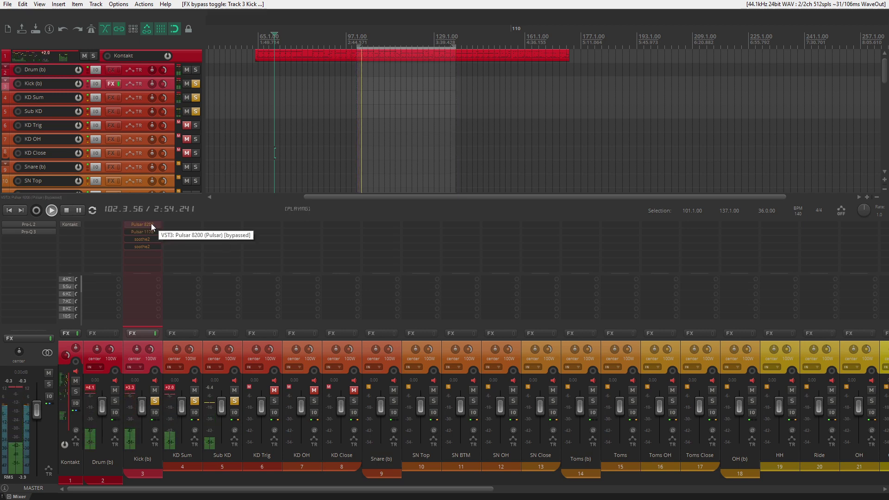
shift+click(151, 224)
shift+click(151, 233)
shift+click(151, 239)
shift+click(152, 246)
Lower the Sub KD level to about -4.07 dB, reset the KD Sum peak reading, and unmute KD OH and KD Close
drag(221, 407, 221, 408)
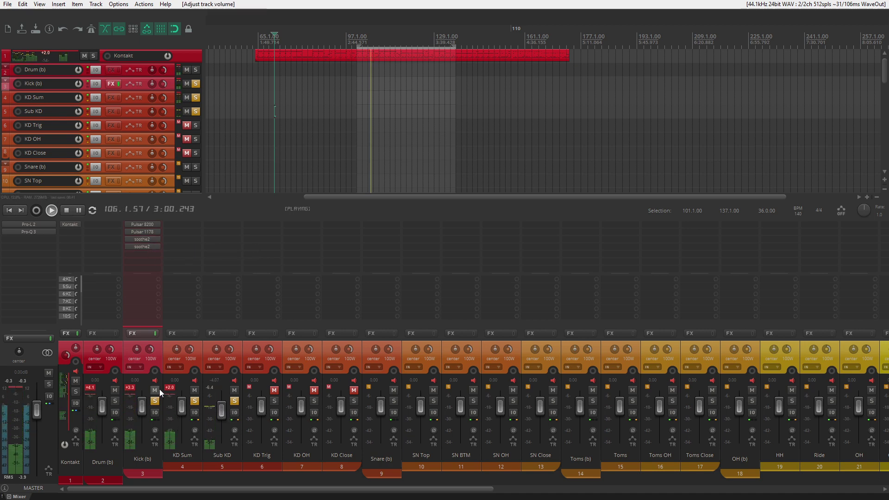
click(170, 388)
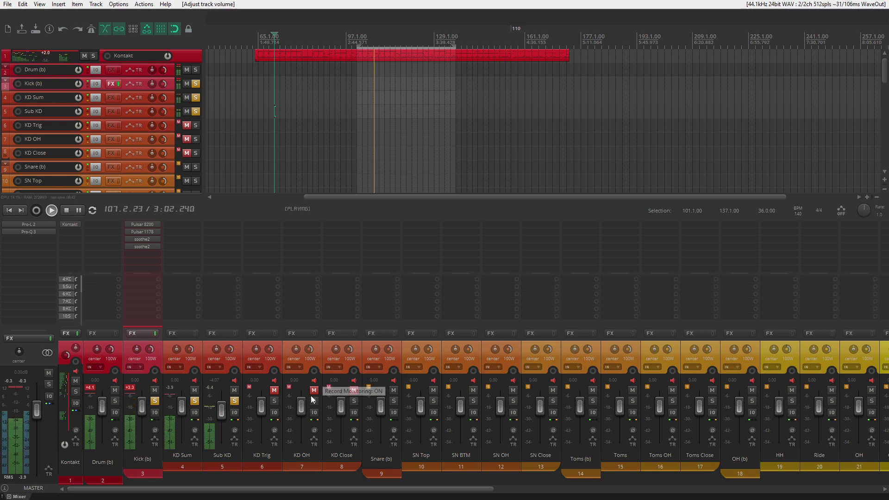
drag(314, 391, 343, 397)
Insert a folder track below KD Trig containing KD OH and KD Close, solo it, and unsolo Sub KD and KD Sum
click(277, 360)
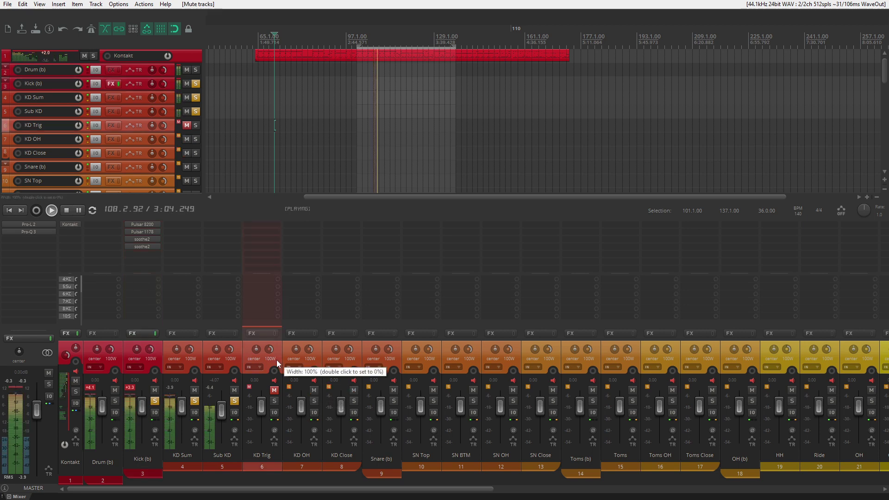
key(ctrl+t)
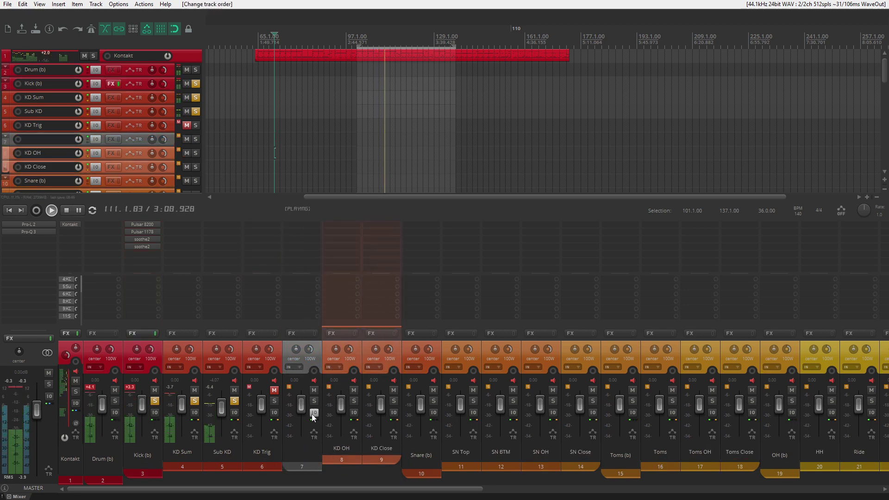
click(308, 448)
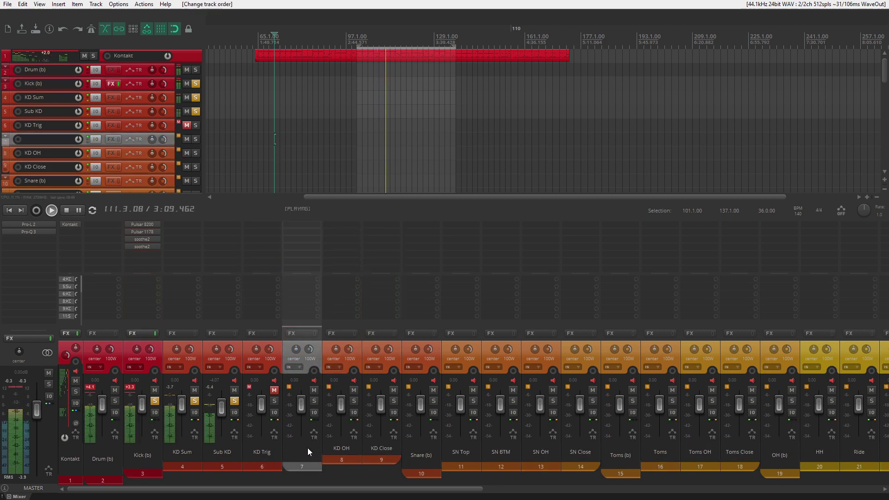
click(316, 399)
click(234, 401)
click(195, 401)
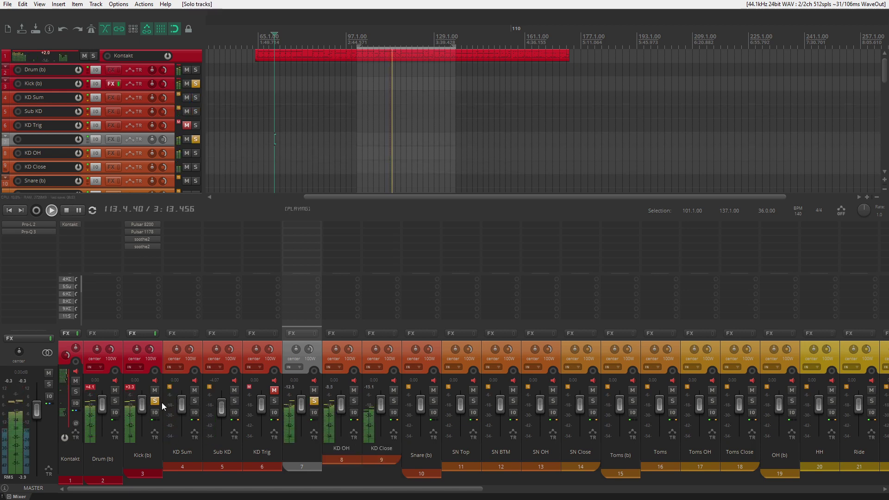
Add Pulsar 1178 to the new kick folder with input about +9.4 dB, output about +0.5 dB and release 7.00, also adjusting the attack
click(308, 224)
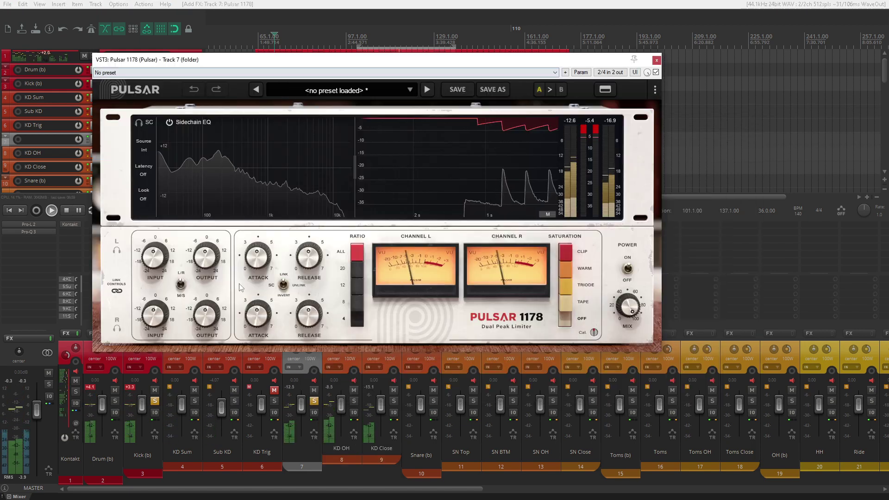
drag(156, 259, 156, 243)
drag(254, 259, 254, 329)
drag(308, 257, 308, 199)
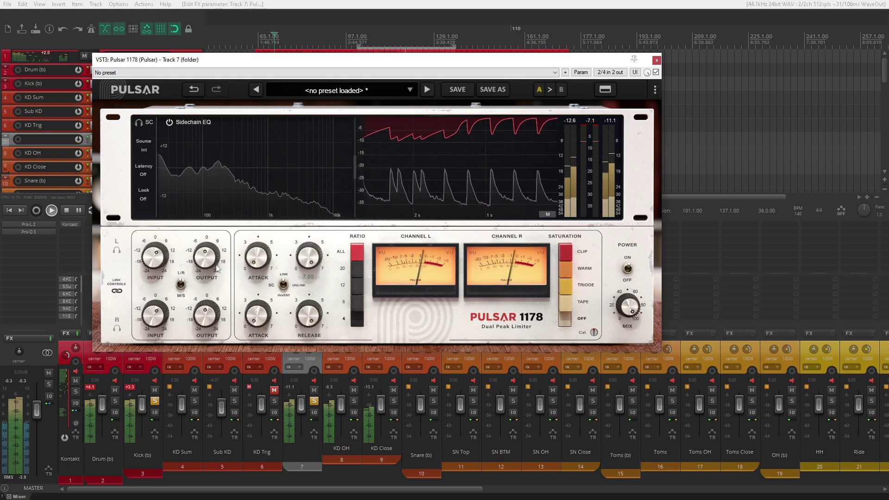
mouse_move(211, 261)
mouse_down()
mouse_move(168, 251)
mouse_move(213, 255)
mouse_up()
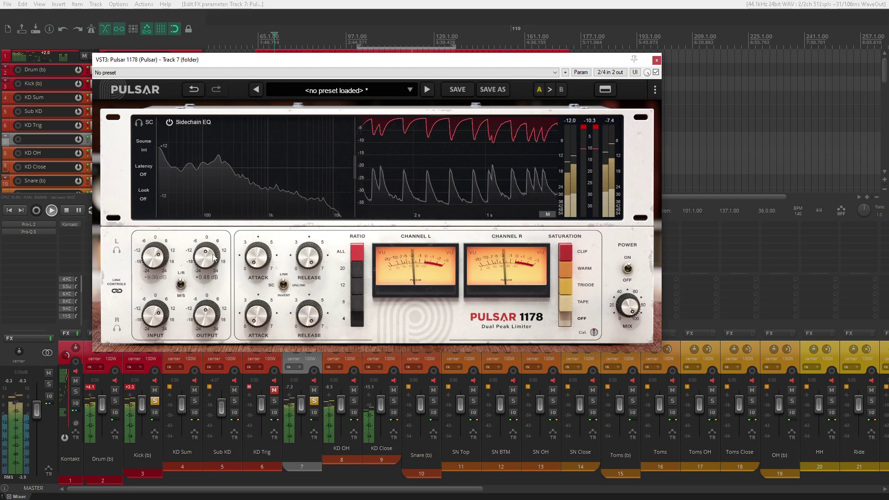
click(656, 60)
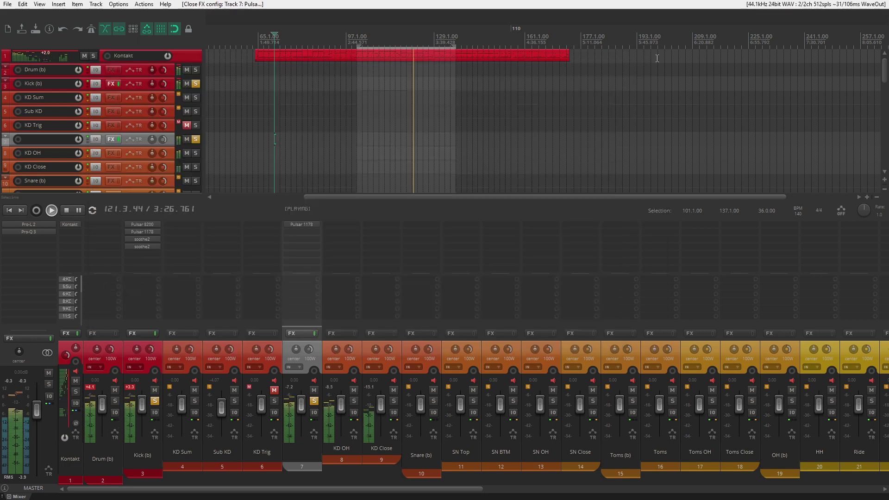
Add Pulsar 8200 to the kick folder with a 130 Hz high-pass, cuts on bands 1–3, and a boost of about 2.4 dB near 4.18 kHz
click(309, 232)
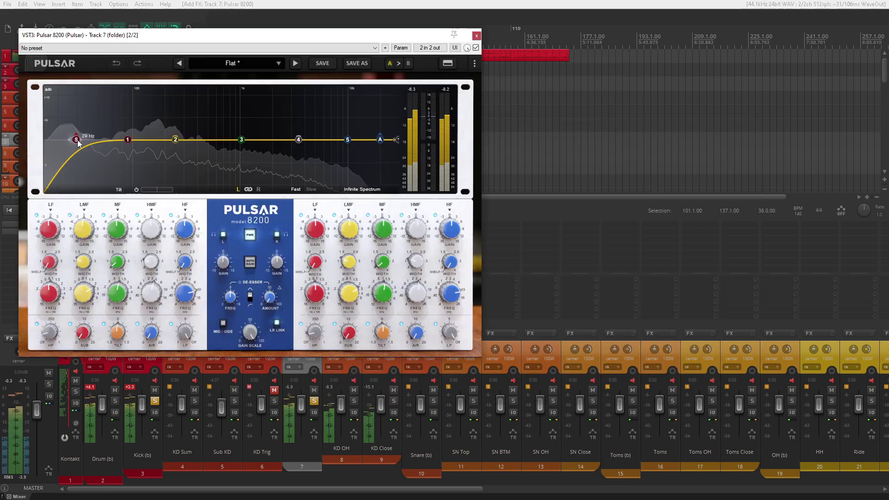
drag(76, 140, 145, 144)
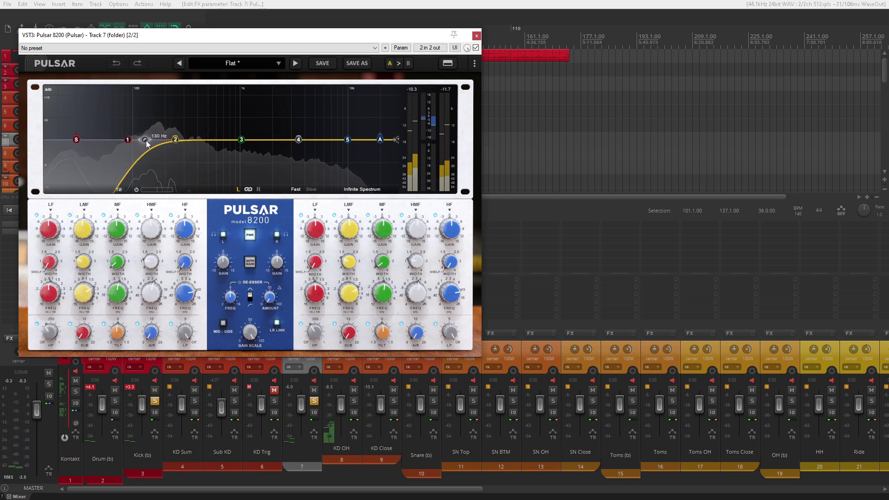
drag(177, 142, 177, 101)
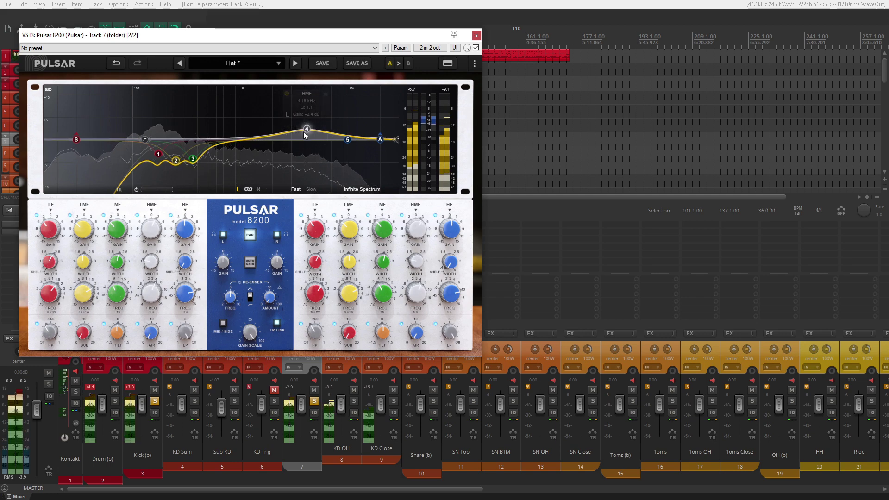
click(476, 36)
Raise the folder's Pulsar 1178 input to about +15.1 dB, lower its output to about -2.6 dB, and unsolo the folder
click(307, 225)
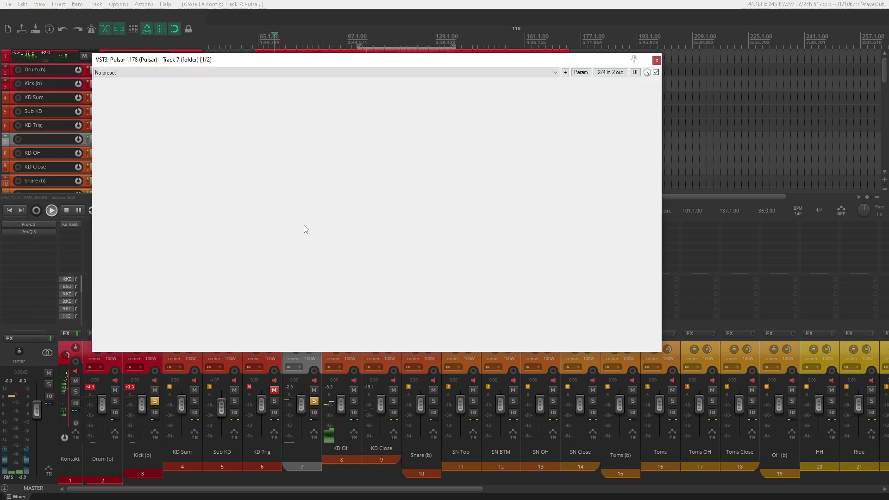
drag(155, 256, 156, 239)
drag(205, 255, 205, 263)
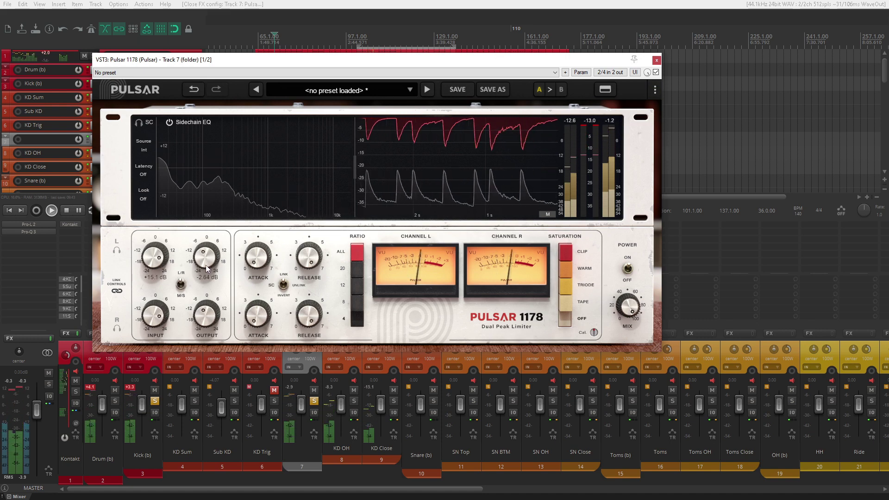
key(Escape)
click(314, 402)
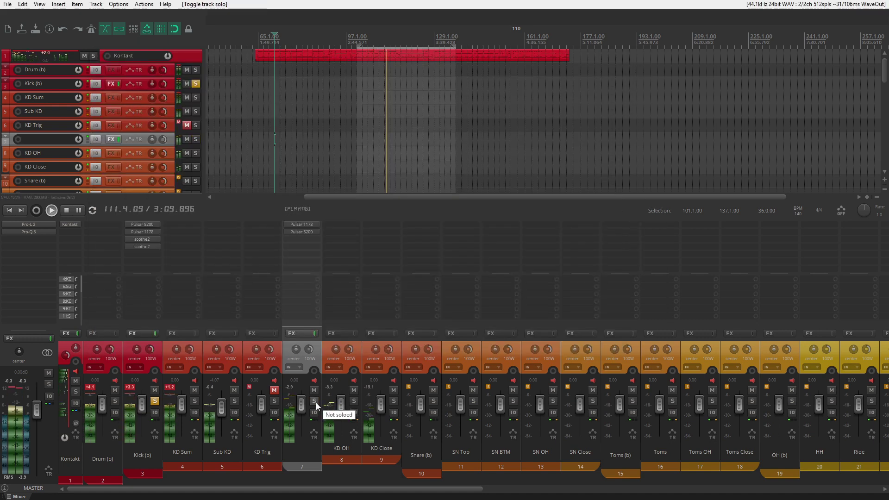
Set band 5 of the folder's Pulsar 8200 to a narrow cut of about 3.8 dB near 5.15 kHz
click(310, 231)
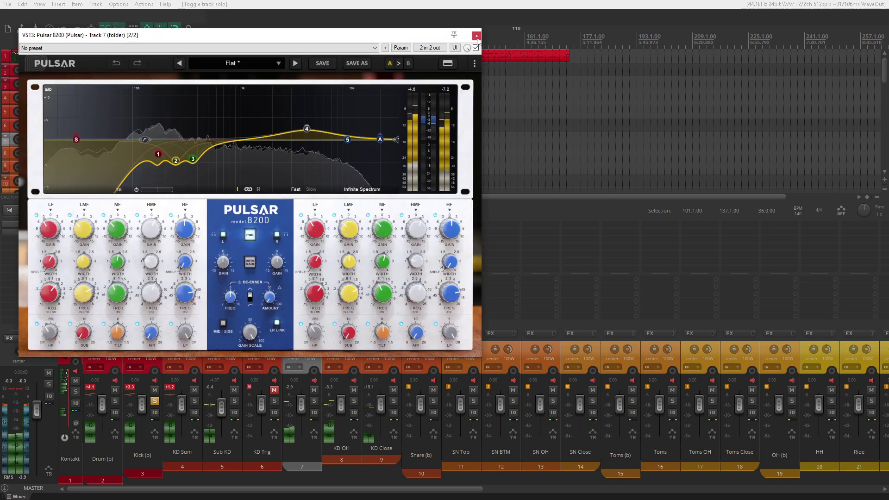
drag(347, 139, 315, 117)
scroll(318, 163, up, 3)
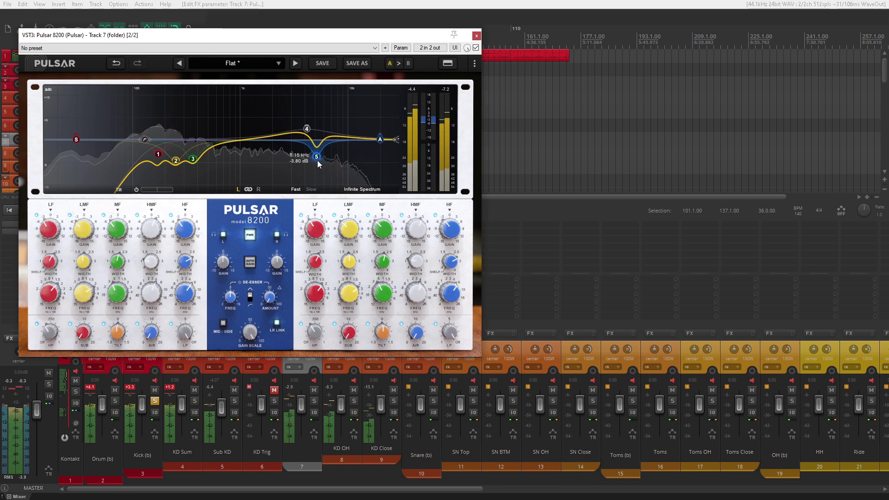
click(476, 36)
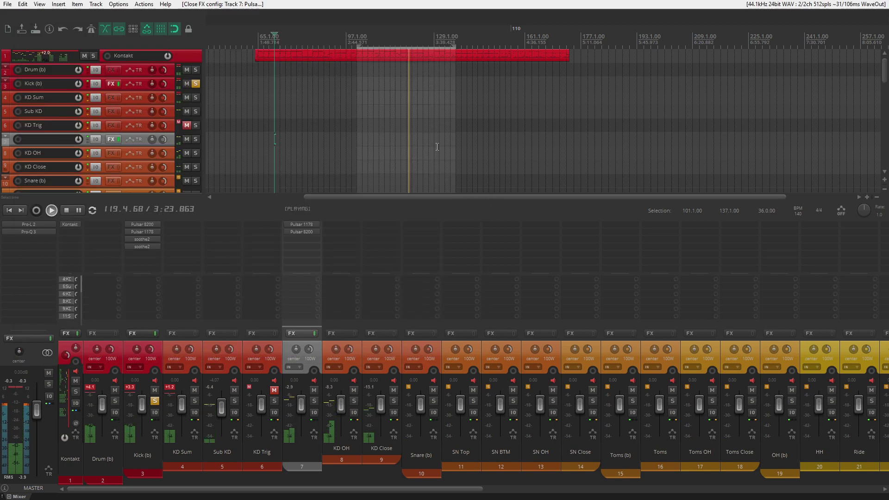
Set the folder's Pulsar 1178 to Triode saturation and lower its output to about -9.1 dB
click(316, 225)
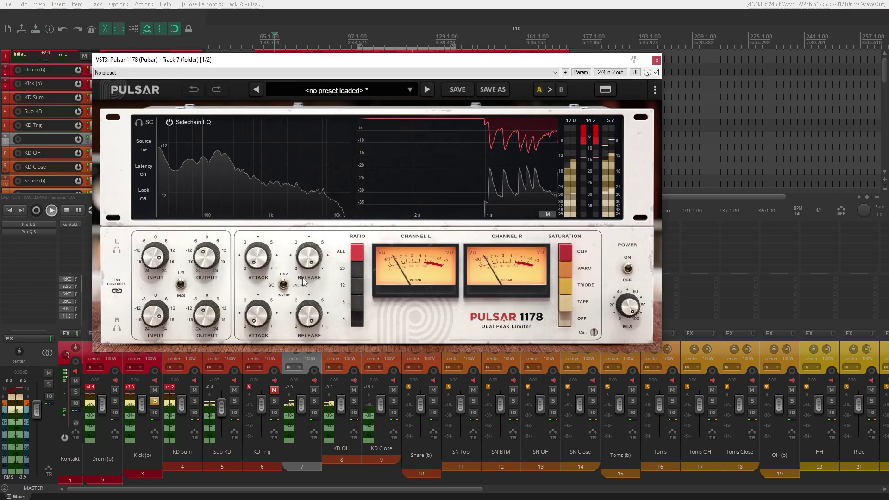
drag(215, 263, 221, 278)
click(568, 291)
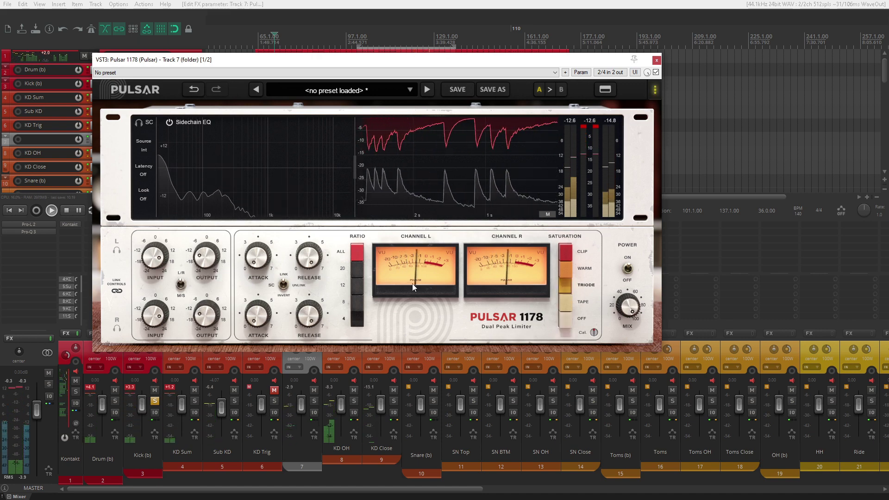
drag(200, 254, 213, 255)
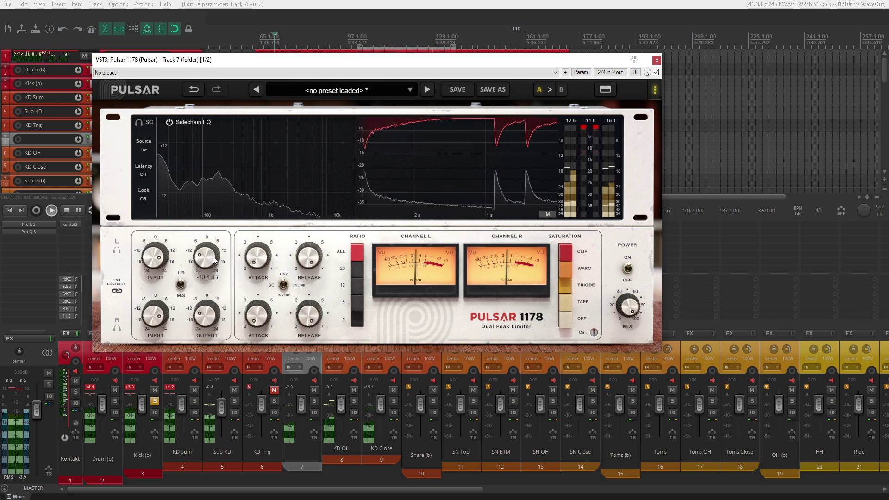
scroll(214, 259, up, 1)
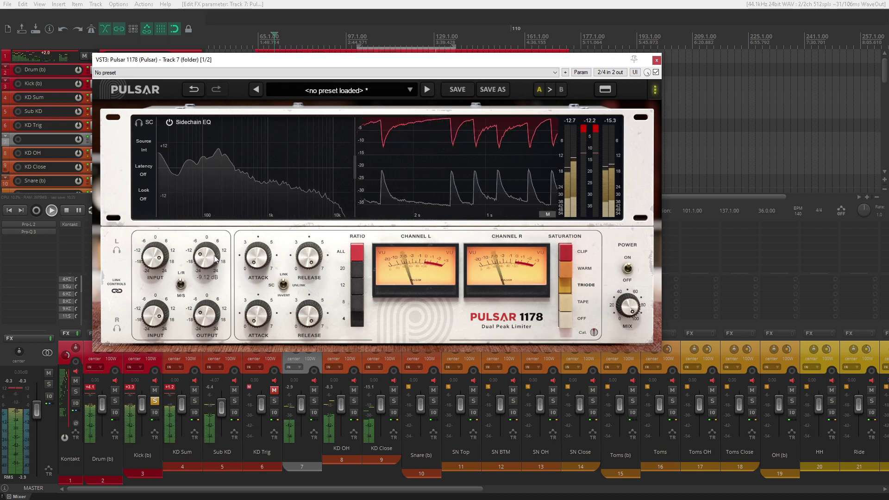
click(657, 59)
Solo KD Close and add Saturn 2 with output 0 dB, drive 0%, and treble raised about 1.4 dB
double_click(380, 239)
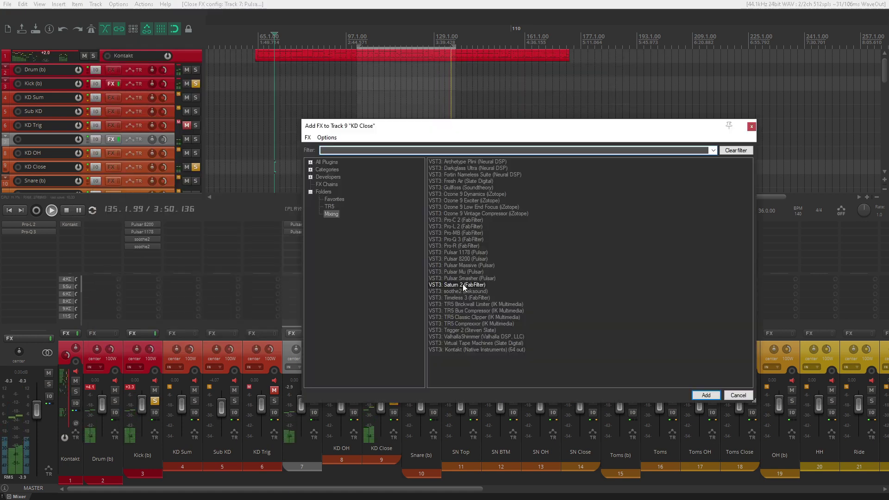
double_click(463, 285)
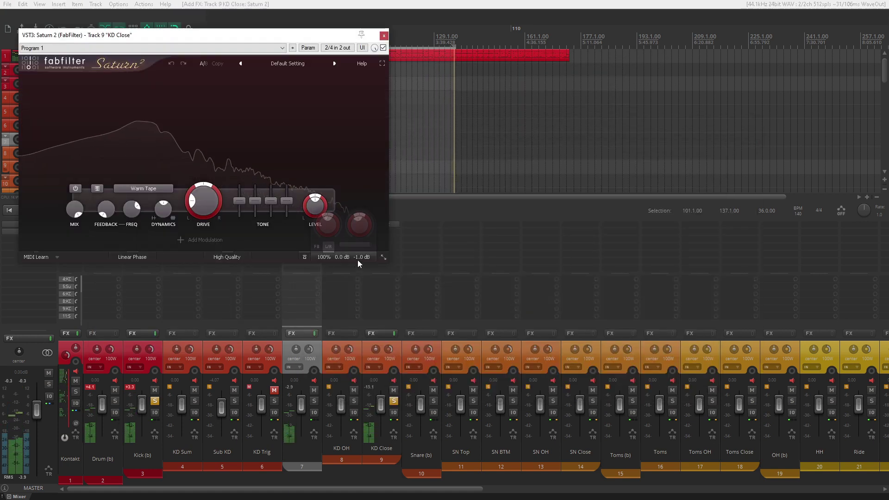
double_click(360, 236)
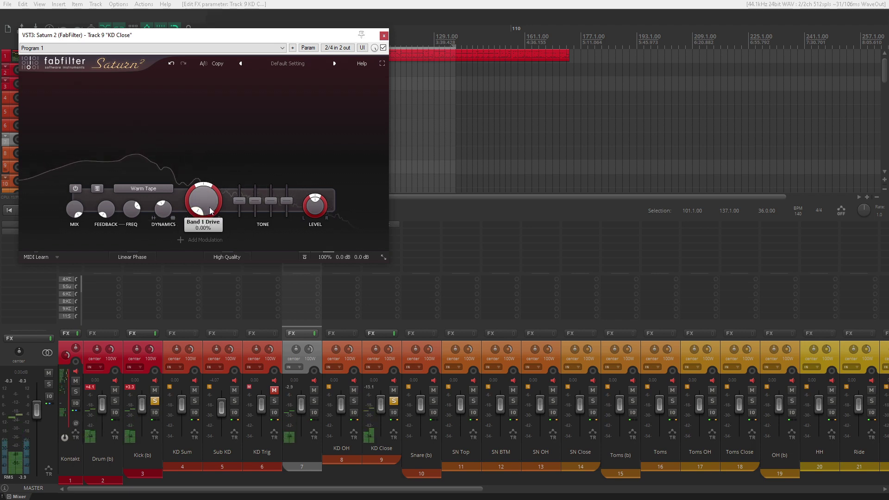
mouse_move(284, 199)
mouse_down()
mouse_move(284, 190)
mouse_move(285, 199)
mouse_move(276, 197)
mouse_up()
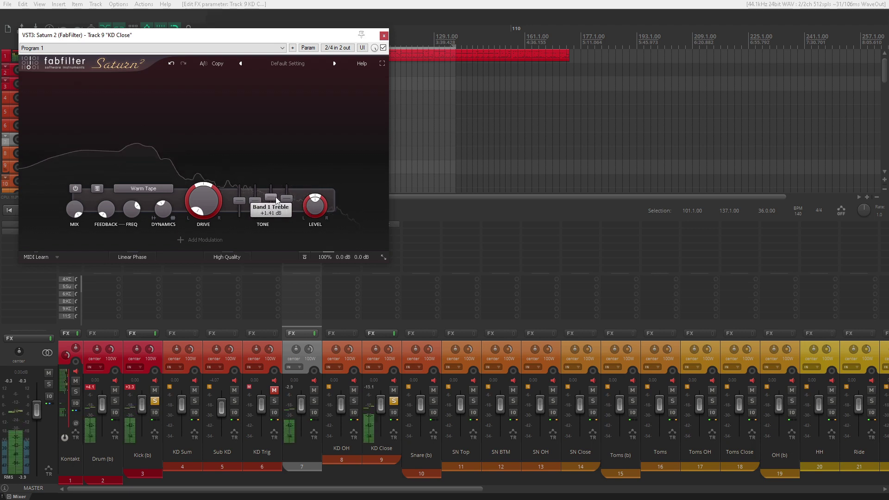
click(384, 35)
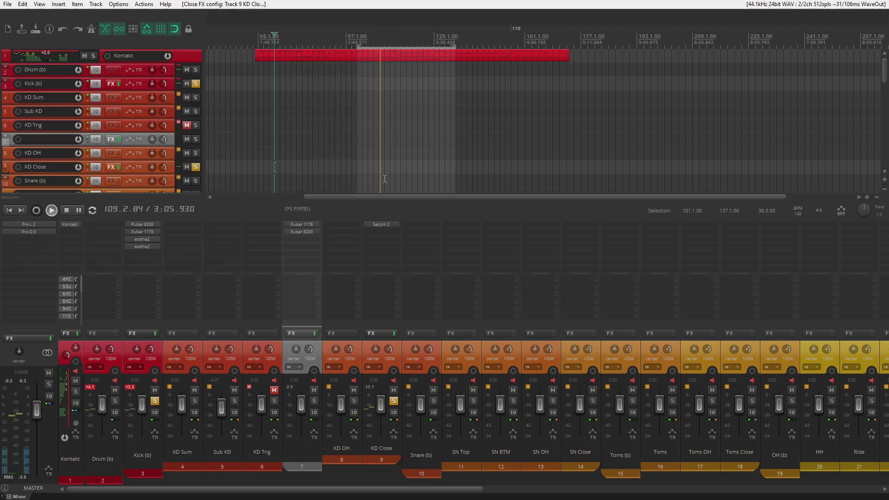
Compare the sound with Saturn 2 on KD Close and the folder's Pulsar 8200 and Pulsar 1178 toggled between bypassed and active
shift+click(379, 225)
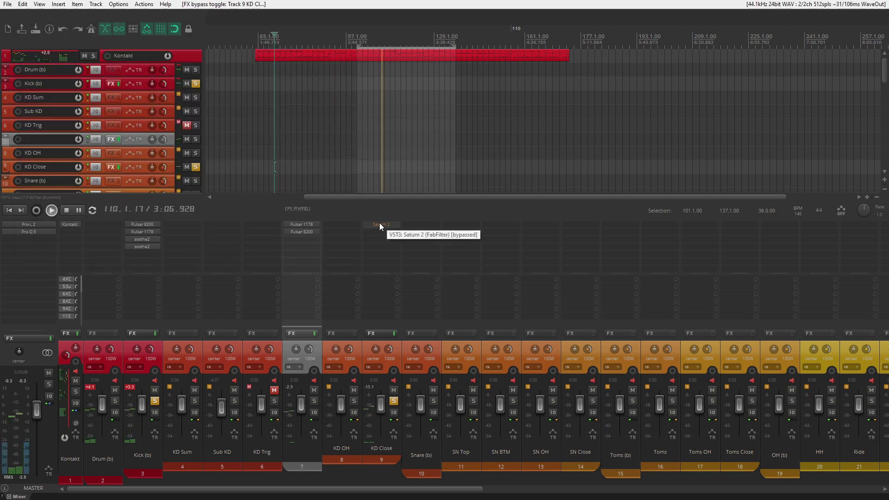
shift+click(311, 232)
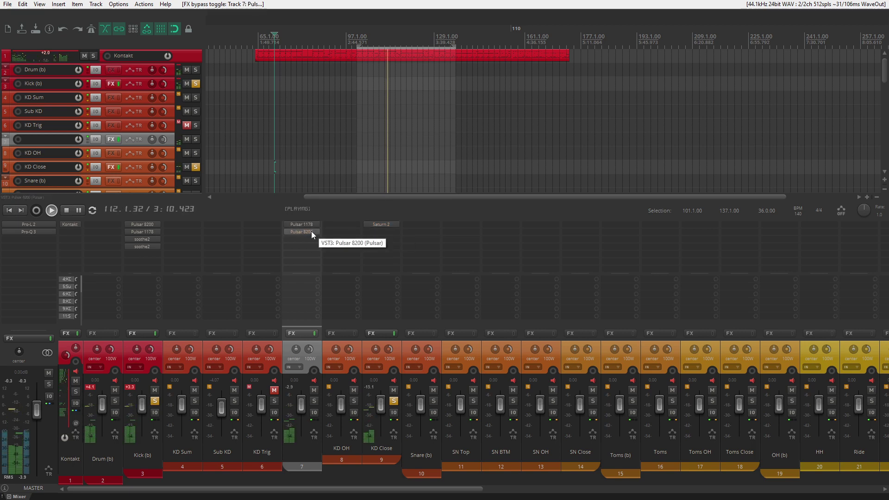
shift+click(313, 226)
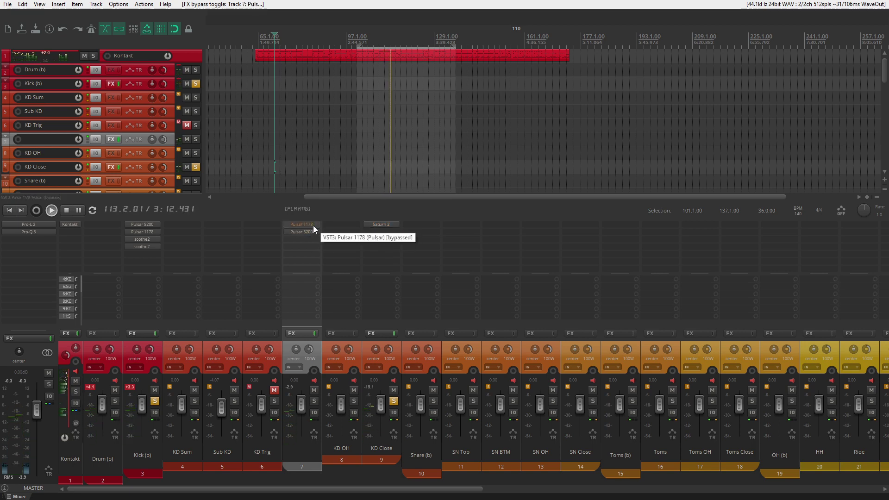
shift+click(313, 226)
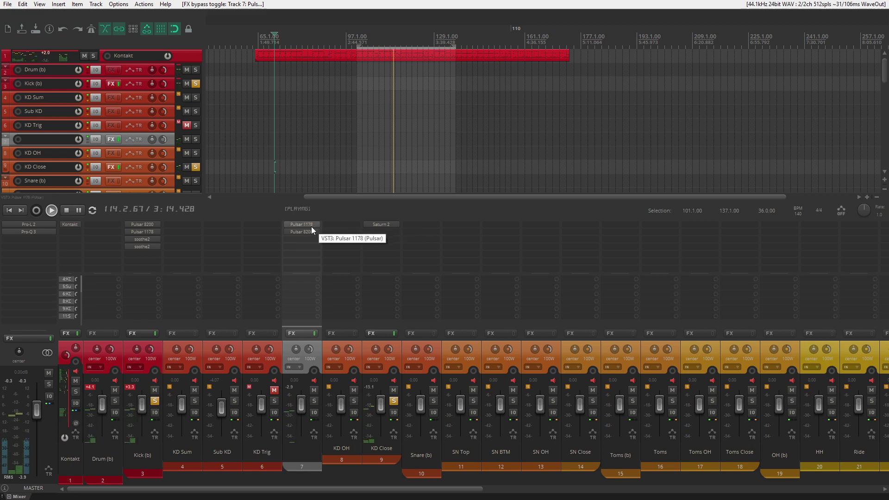
Unsolo KD Close, solo KD Trig and add Pulsar 8200 to that track
click(393, 401)
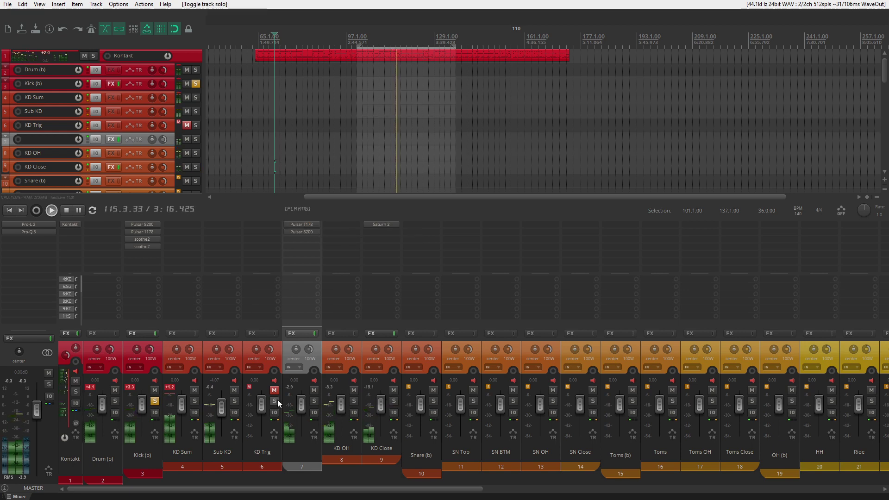
click(276, 400)
click(261, 225)
double_click(467, 258)
drag(296, 41, 398, 46)
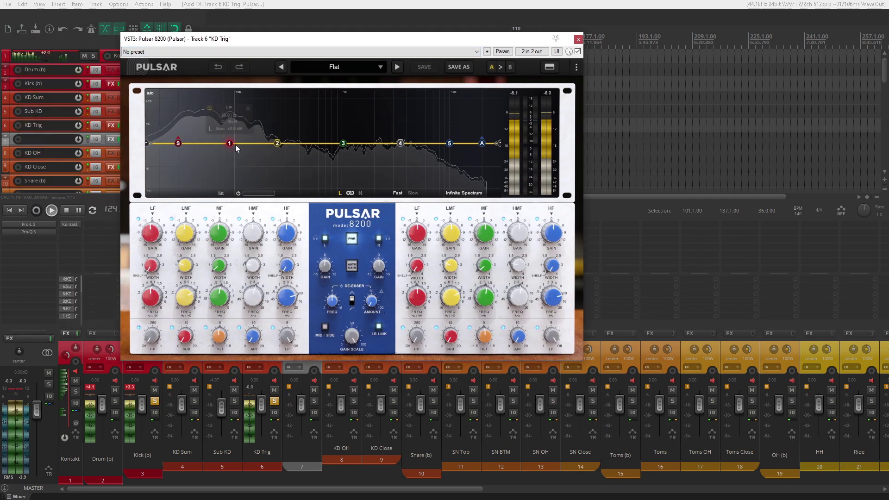
Shape KD Trig in Pulsar 8200: cut 5 dB near 160 Hz, broadly boost around 1.1 kHz and cut 2.9 dB at 4.18 kHz
drag(277, 143, 258, 170)
scroll(263, 106, up, 5)
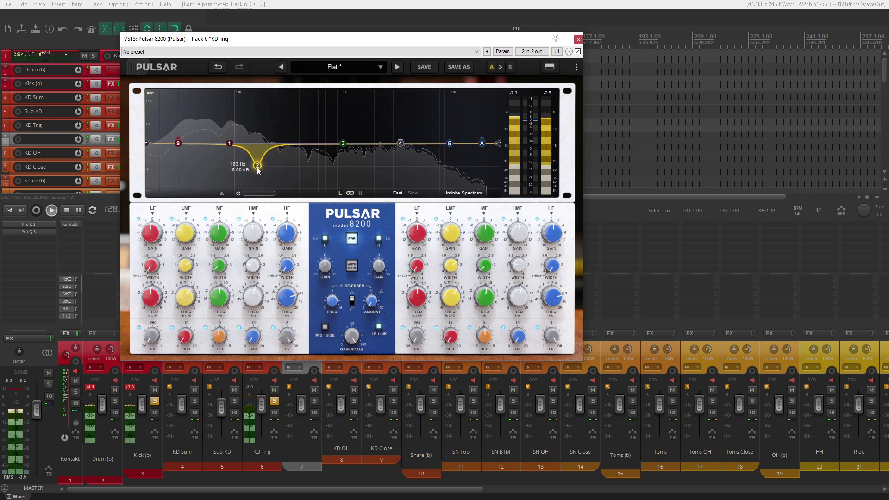
drag(343, 143, 351, 125)
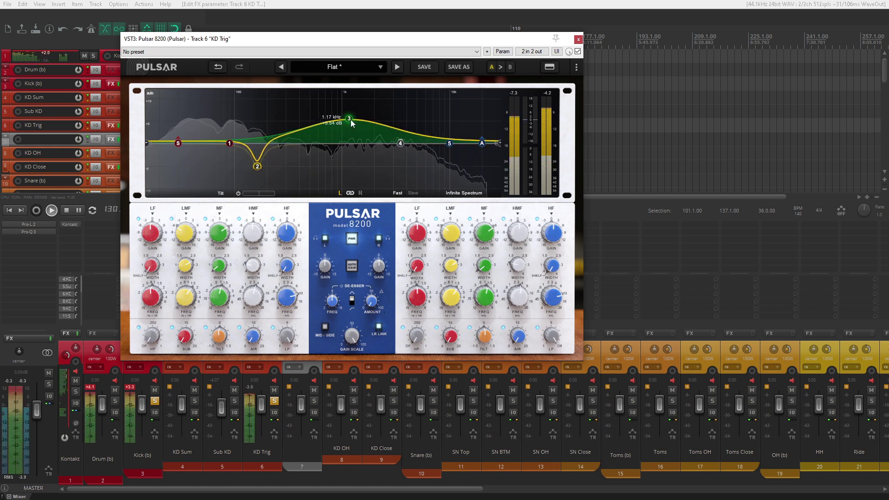
drag(401, 144, 409, 160)
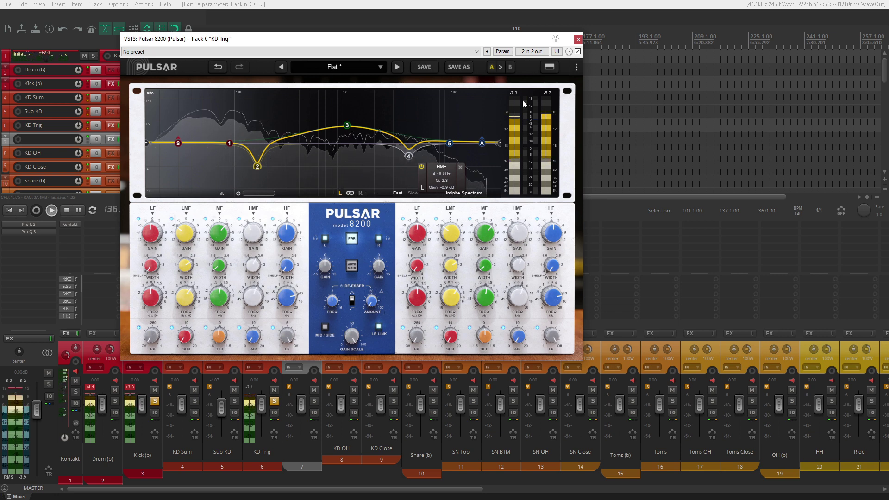
click(577, 40)
shift+click(260, 223)
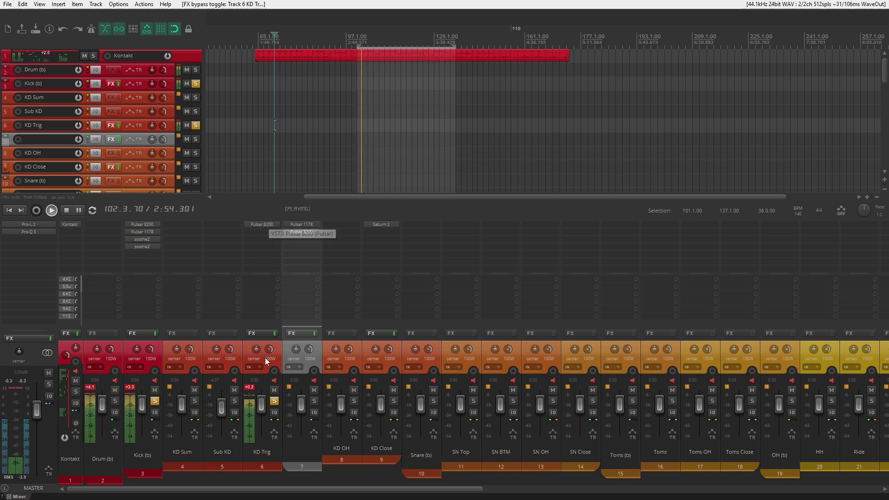
Lower KD Trig's volume to about -6.02 dB, unsolo it and compare the kick with the track muted and unmuted
drag(261, 404, 262, 409)
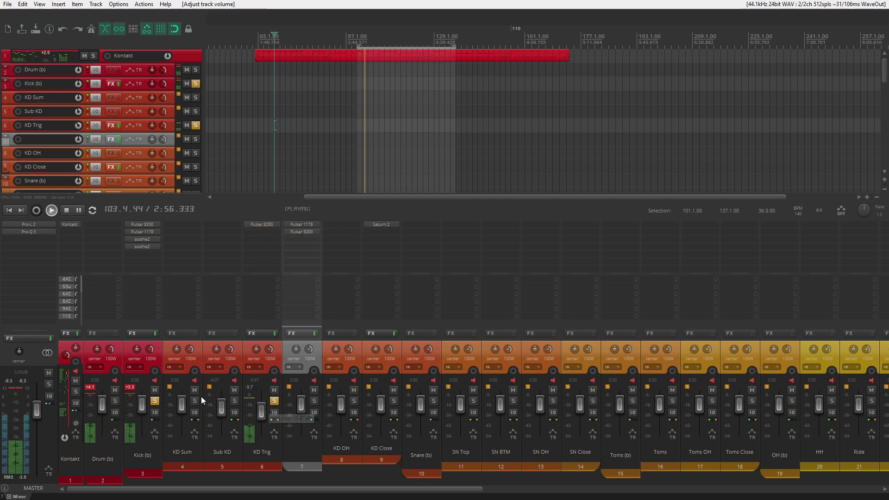
click(274, 401)
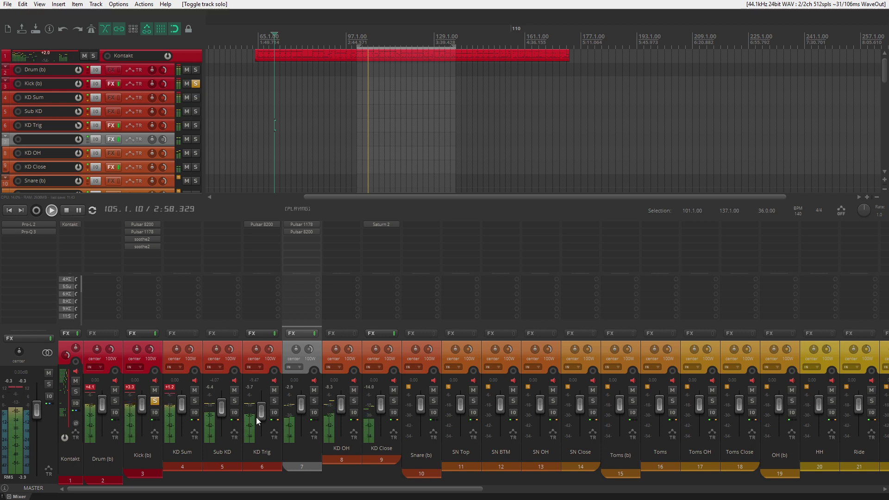
mouse_move(257, 412)
mouse_down()
mouse_move(258, 436)
mouse_move(261, 410)
mouse_up()
click(274, 391)
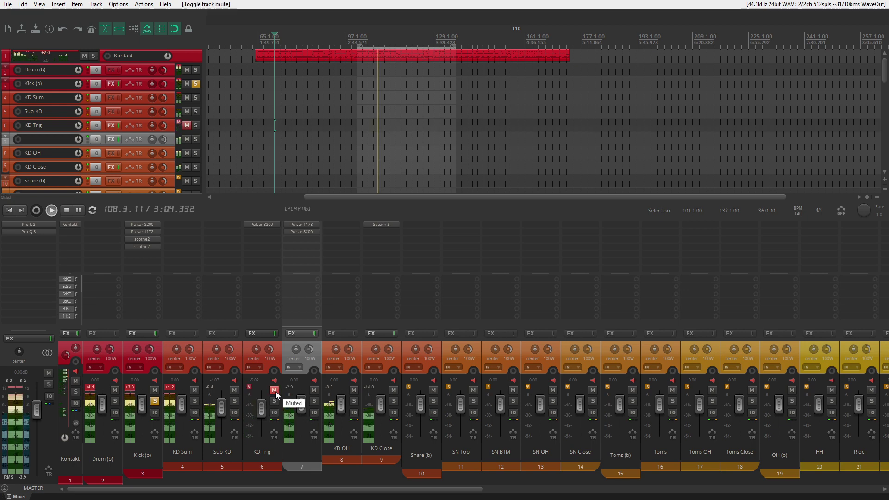
click(275, 390)
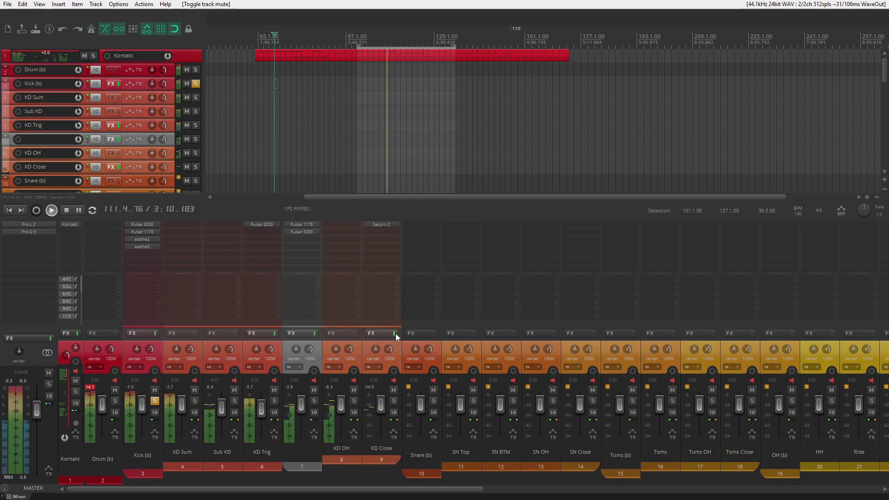
Compare the kick with the effects of all kick tracks bypassed and active, both soloed and in the full mix
click(395, 334)
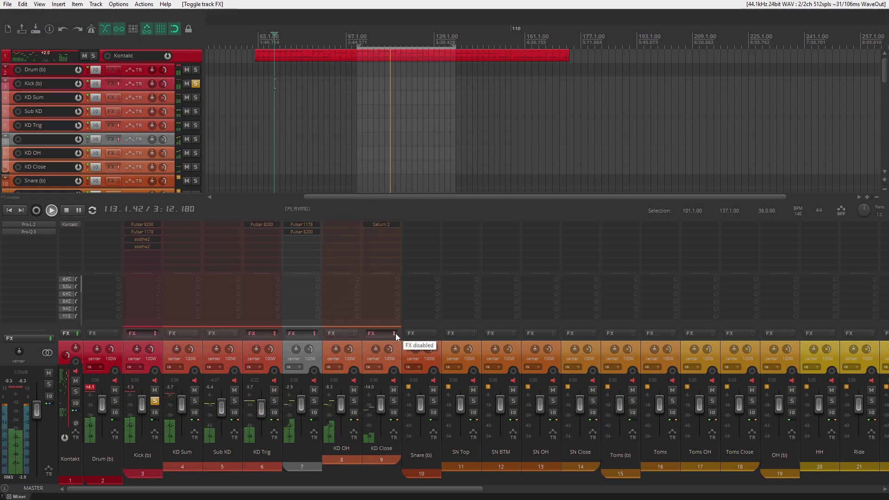
click(395, 334)
click(154, 357)
click(155, 401)
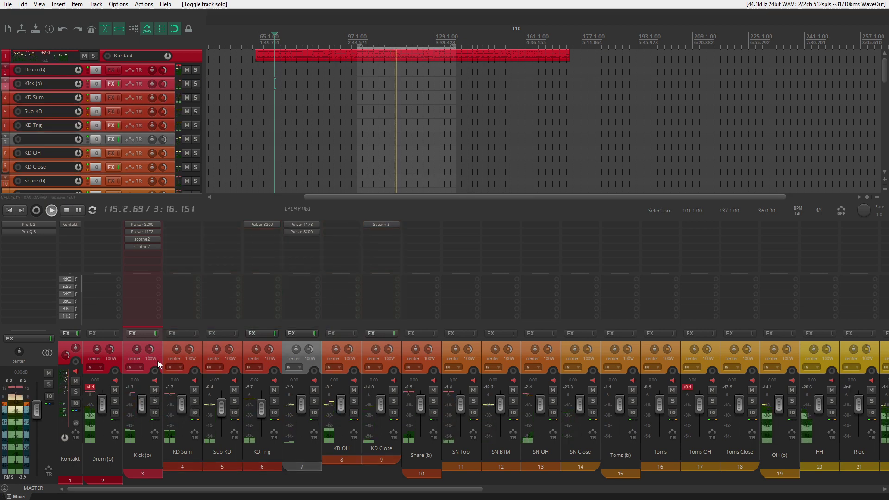
shift+click(399, 360)
click(394, 333)
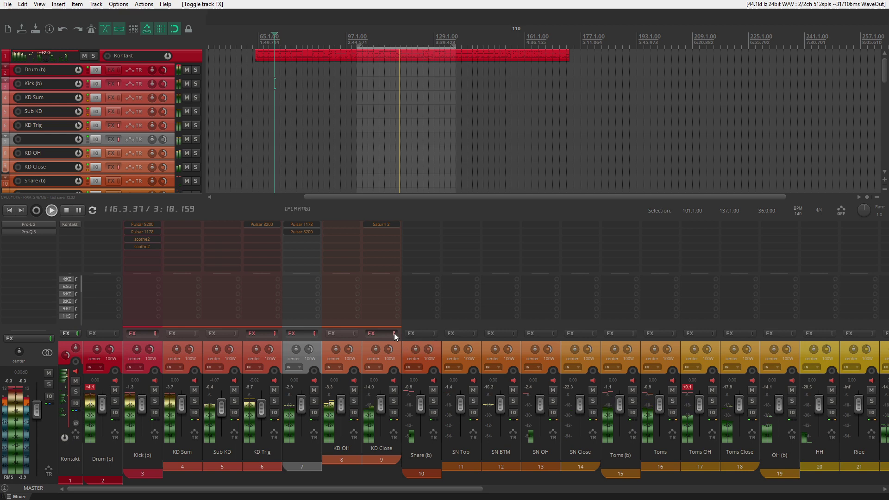
click(394, 333)
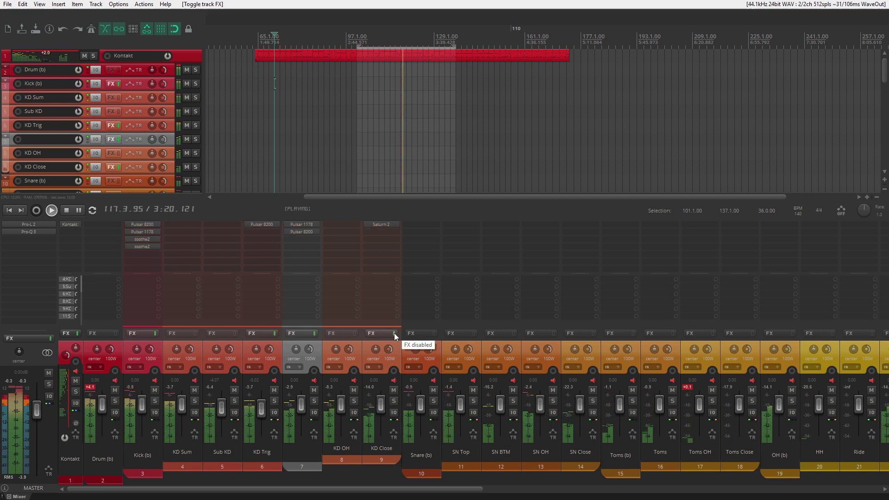
click(160, 362)
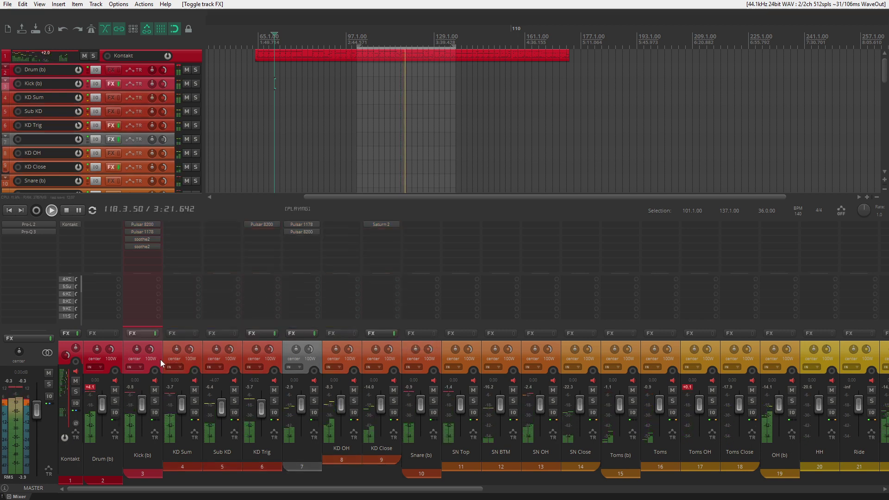
click(155, 401)
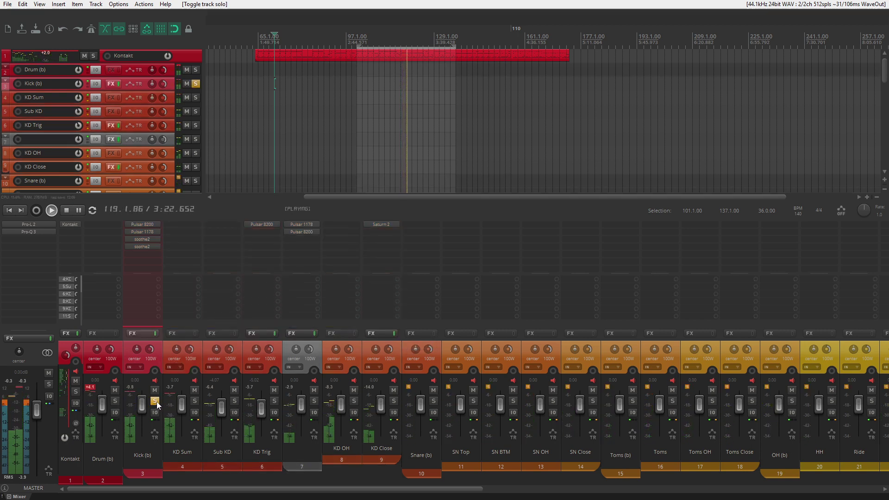
Adjust the input and output of the Kick bus's Pulsar 1178, with output at about +11.5 dB, and unsolo the bus
click(156, 231)
drag(326, 51, 361, 70)
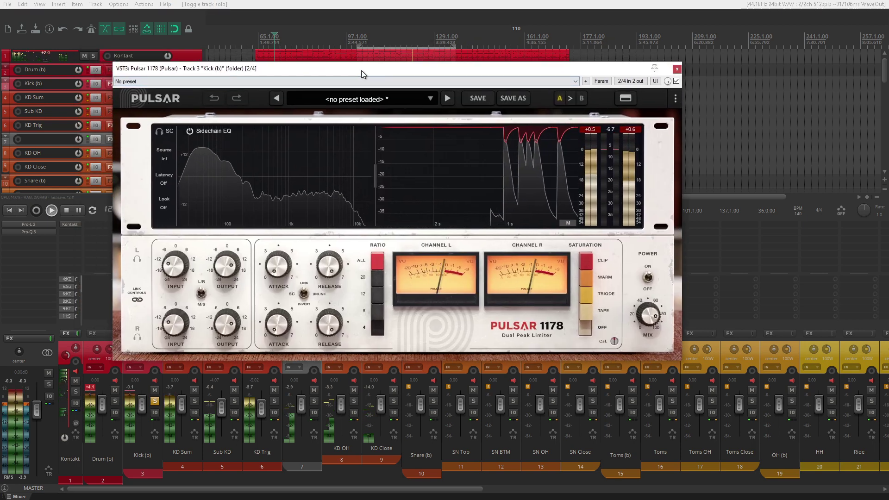
drag(178, 270, 222, 275)
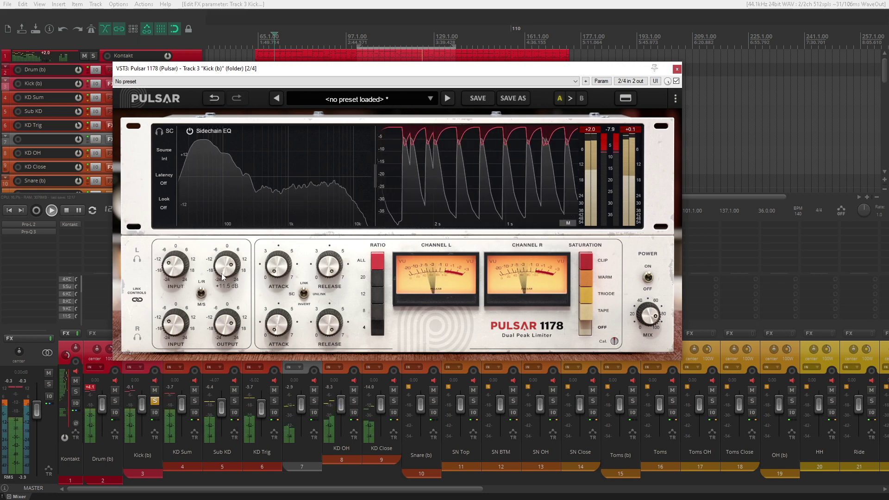
click(154, 402)
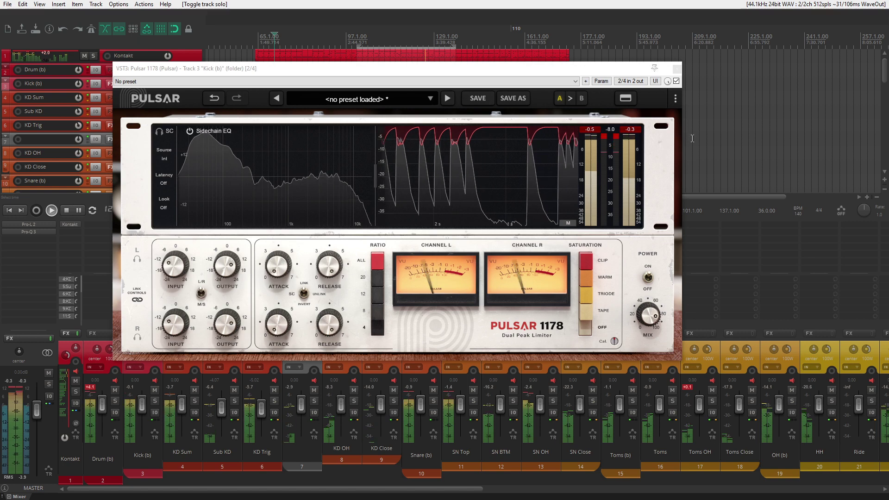
key(Escape)
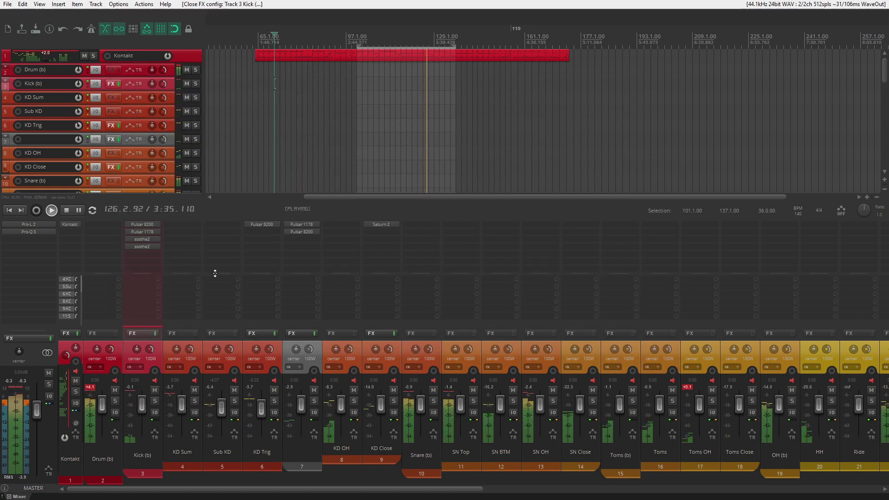
Move bands 4 and 5 of the Kick bus's Pulsar 8200 down to around 3 kHz and 6 kHz, slightly reducing band 5's boost
click(151, 224)
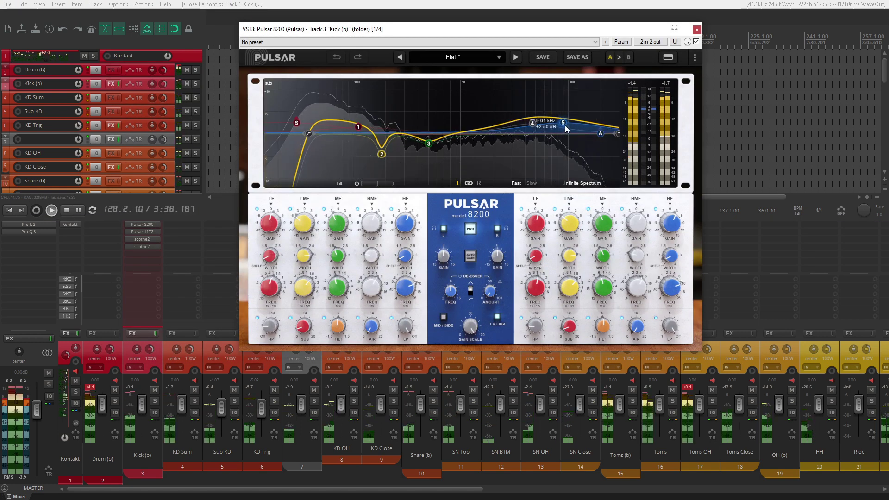
drag(557, 124, 516, 126)
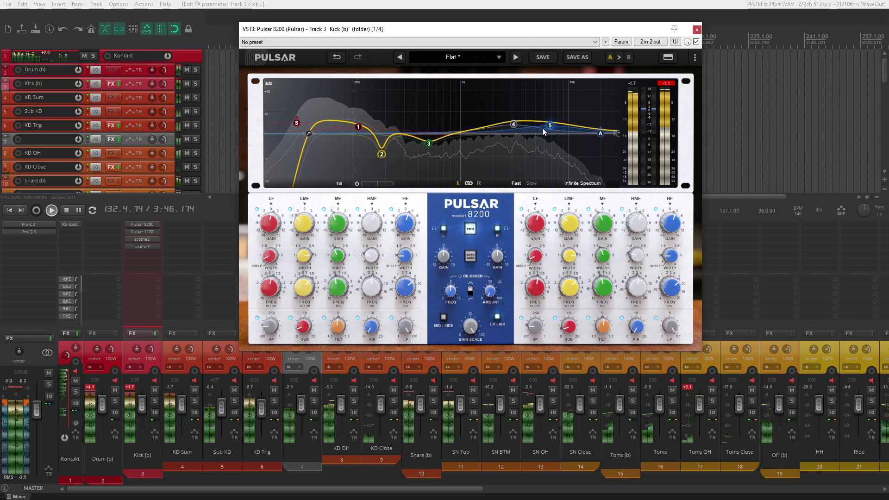
click(697, 30)
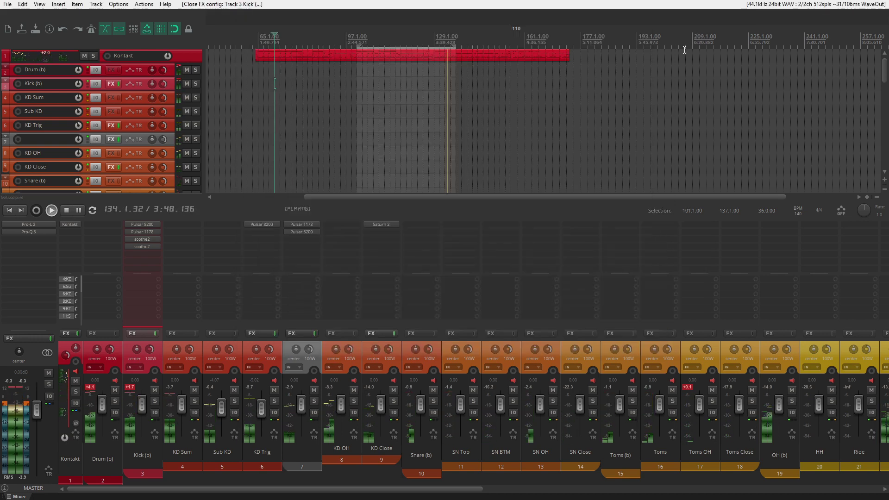
Add Ozone 9 Low End Focus to the Kick bus and solo the bus
double_click(146, 255)
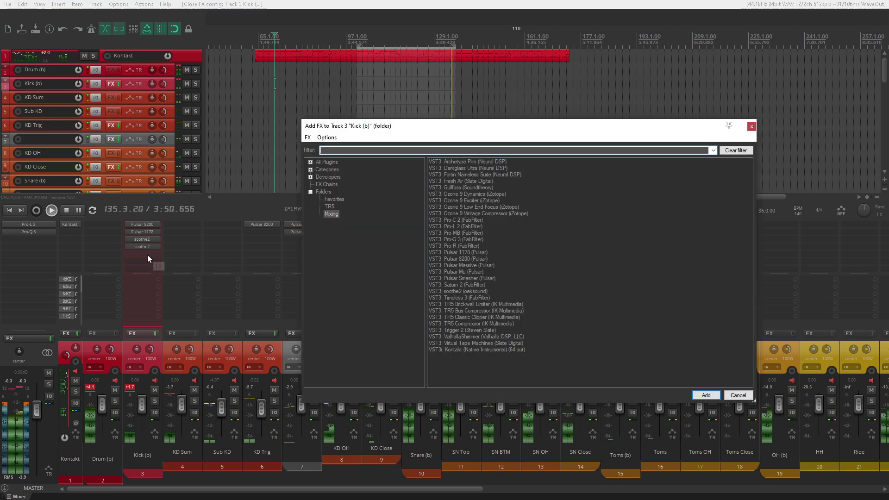
click(503, 209)
key(Return)
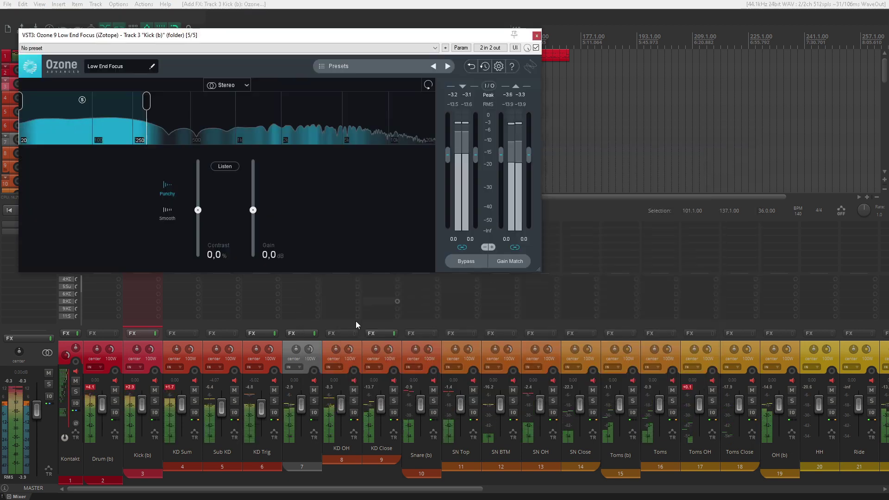
click(155, 401)
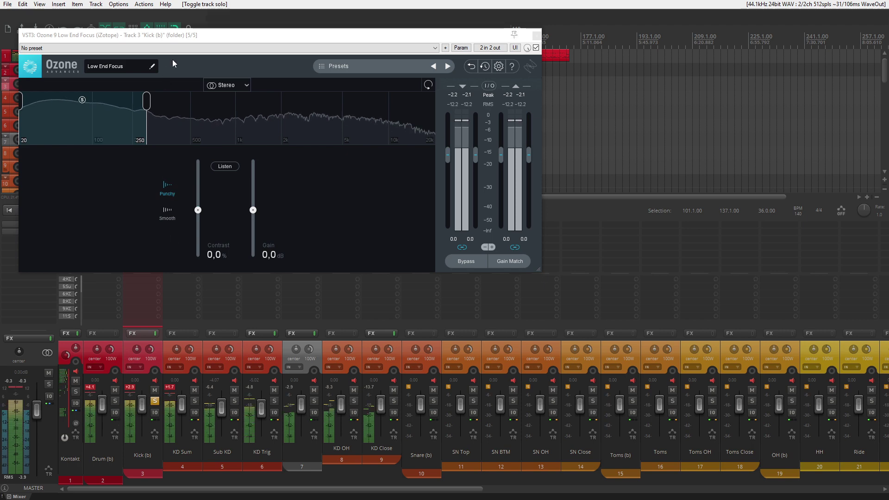
drag(187, 36, 288, 72)
Set Low End Focus to a 20–149 Hz range with 53.8% contrast and -1.3 dB gain, and compare it bypassed and active
drag(252, 135, 213, 145)
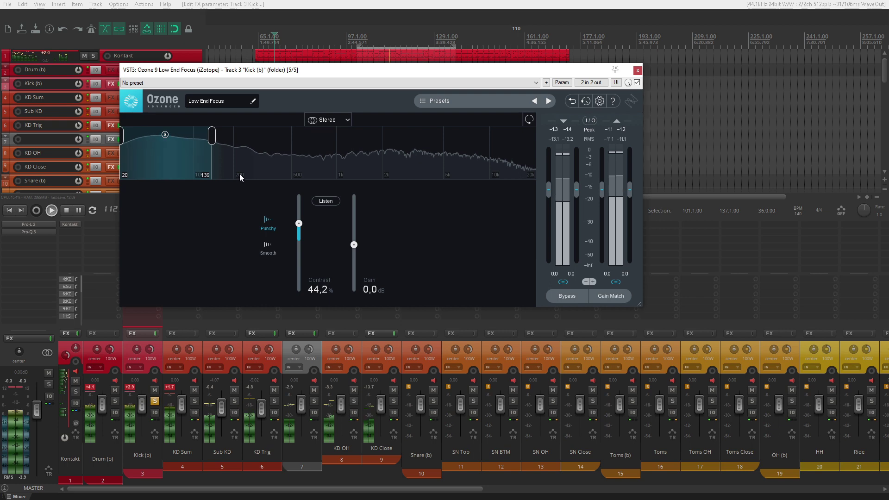
drag(357, 248, 358, 260)
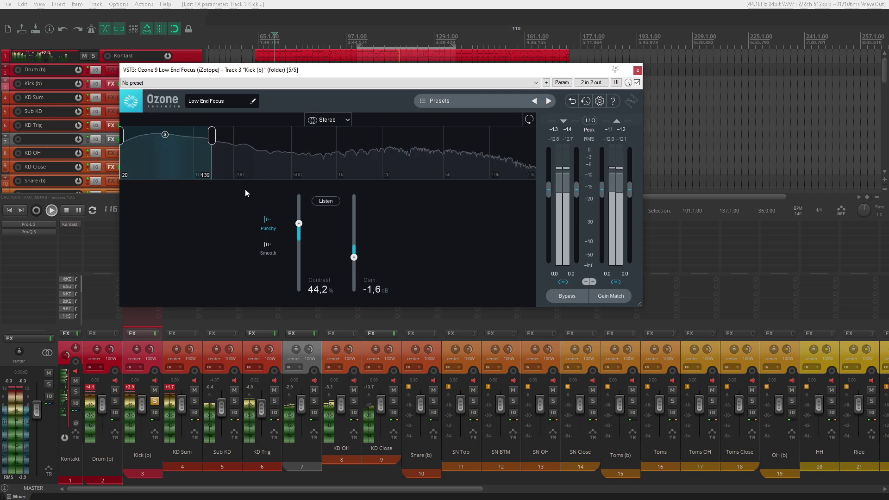
drag(297, 224, 301, 221)
drag(357, 258, 358, 260)
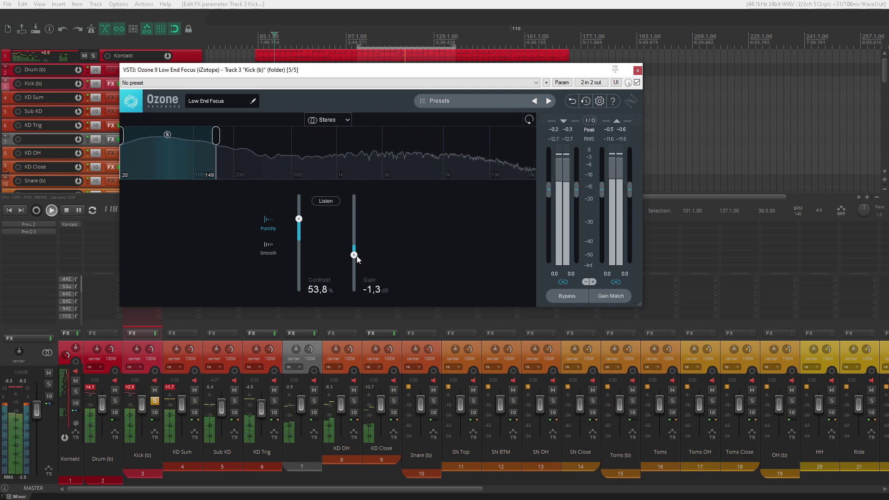
click(637, 83)
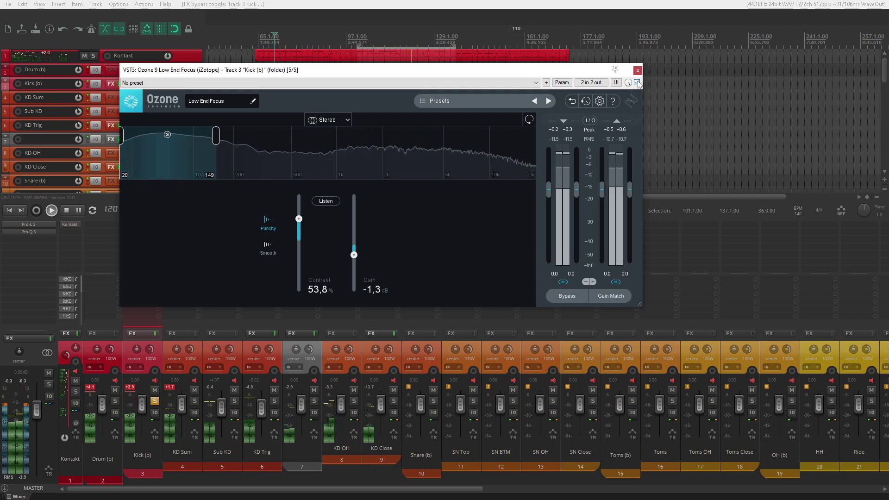
click(638, 70)
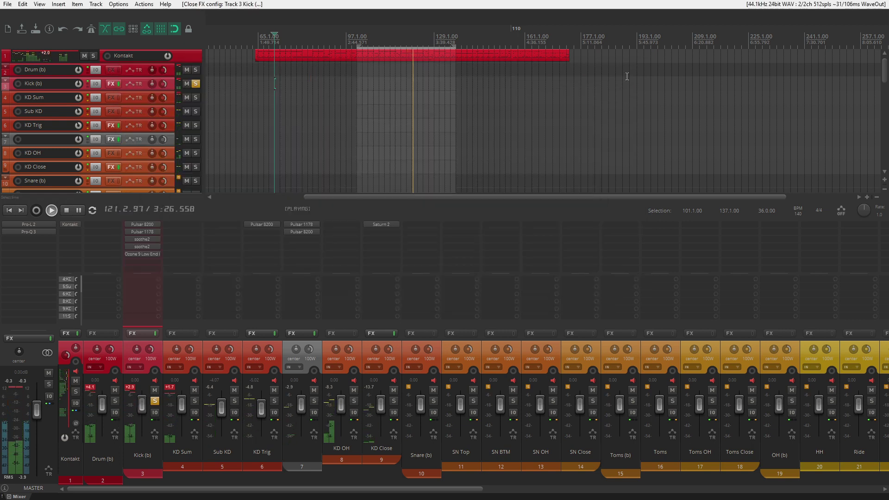
Check the output level on the kick mic folder's Pulsar 1178
click(304, 225)
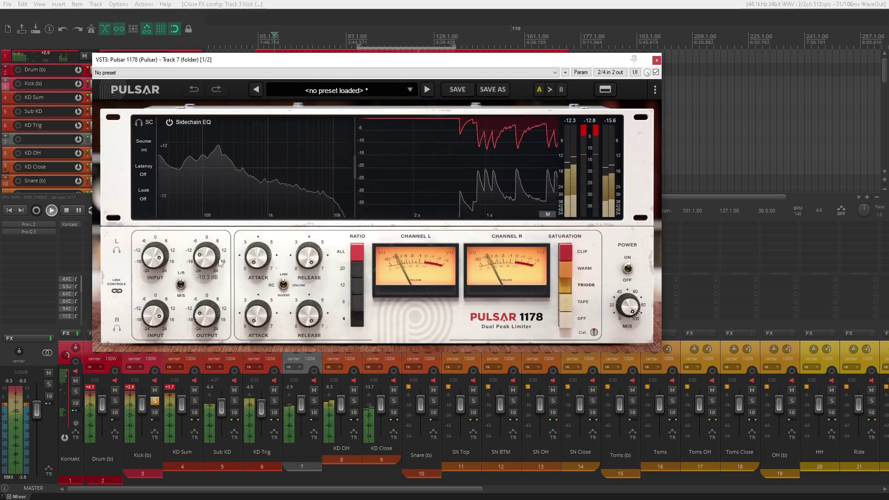
key(Escape)
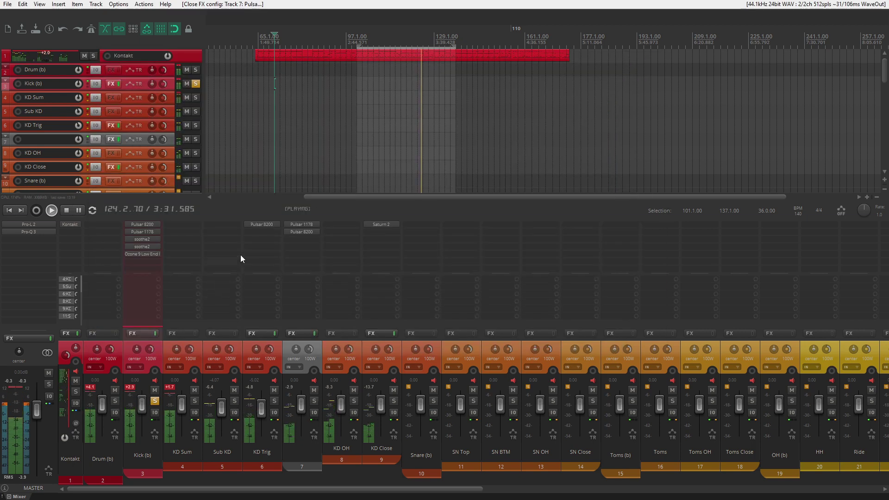
Add Virtual Tape Machines to the Drum bus and lower its input to -4.18 dB during playback
key(space)
drag(355, 199, 368, 198)
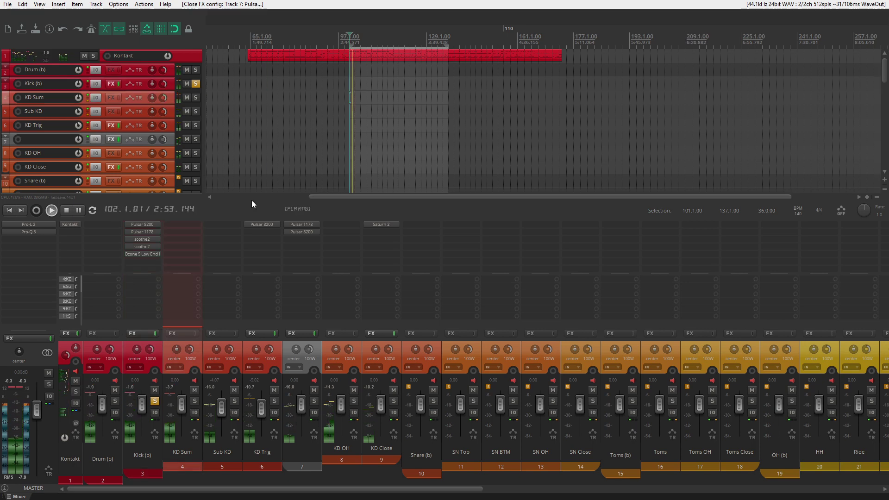
double_click(116, 224)
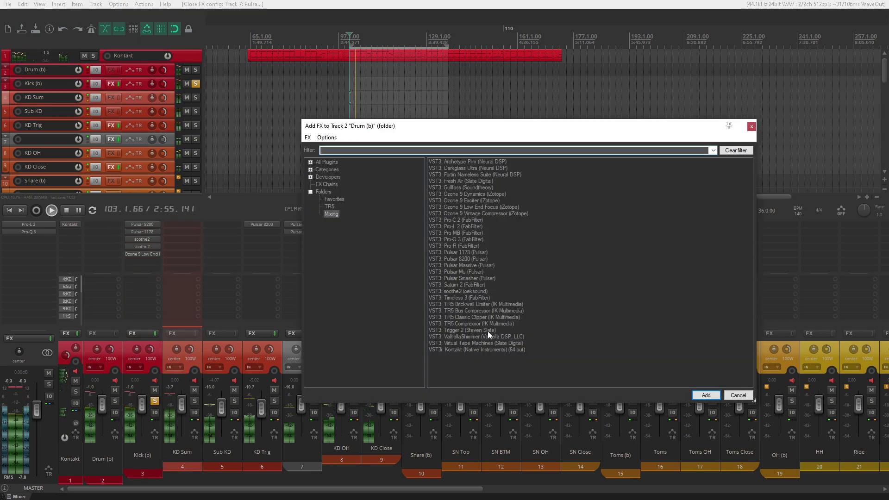
double_click(479, 343)
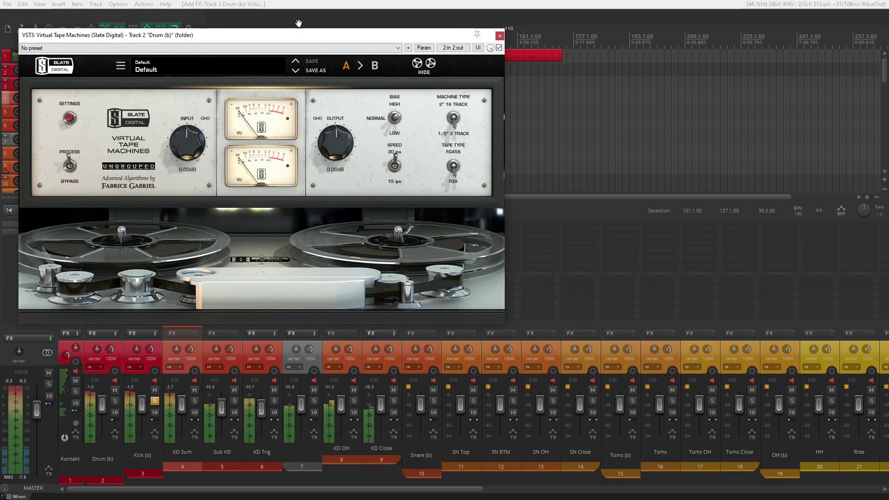
drag(316, 38, 429, 81)
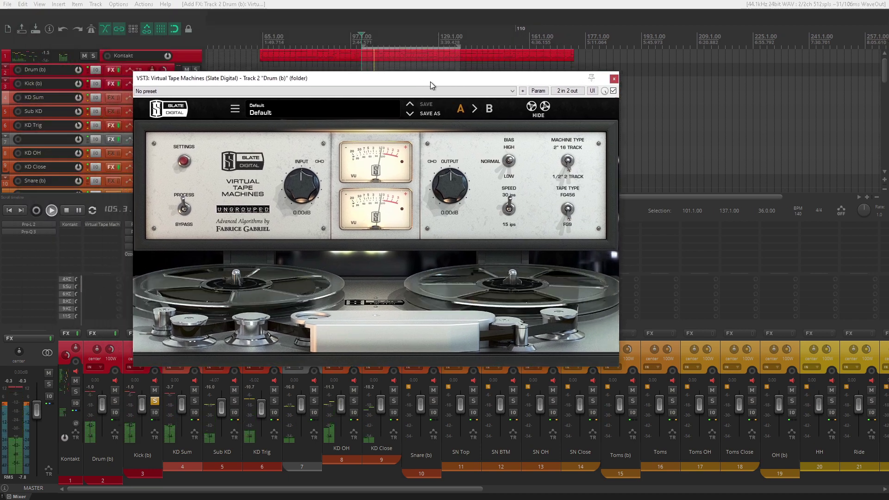
drag(305, 186, 304, 200)
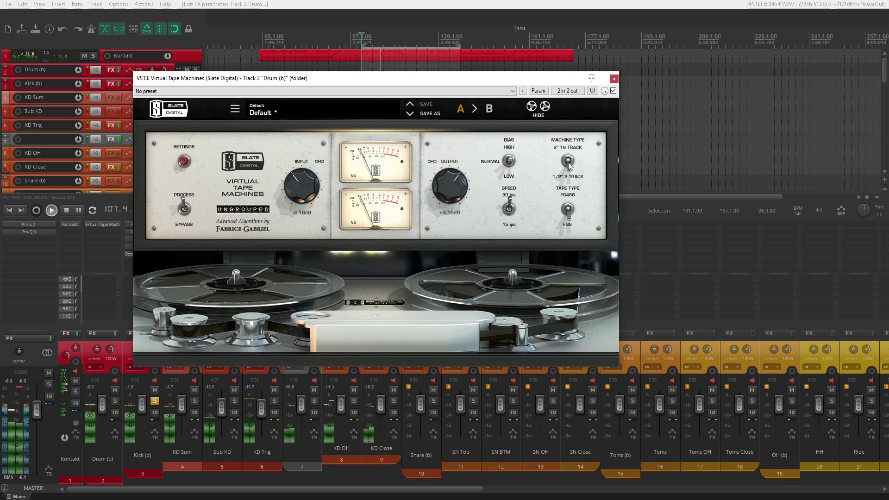
Set the tape machine's noise reduction to -24.7 dB, wow and flutter to 26.4% and bass alignment to -0.60 dB in its settings
click(184, 160)
drag(184, 290, 184, 290)
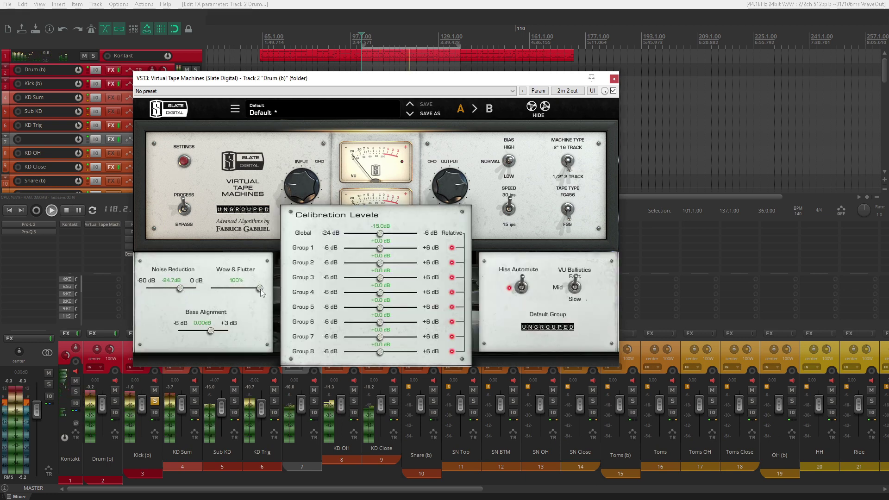
mouse_move(215, 291)
mouse_down()
mouse_move(241, 291)
mouse_move(225, 296)
mouse_up()
drag(210, 332, 181, 332)
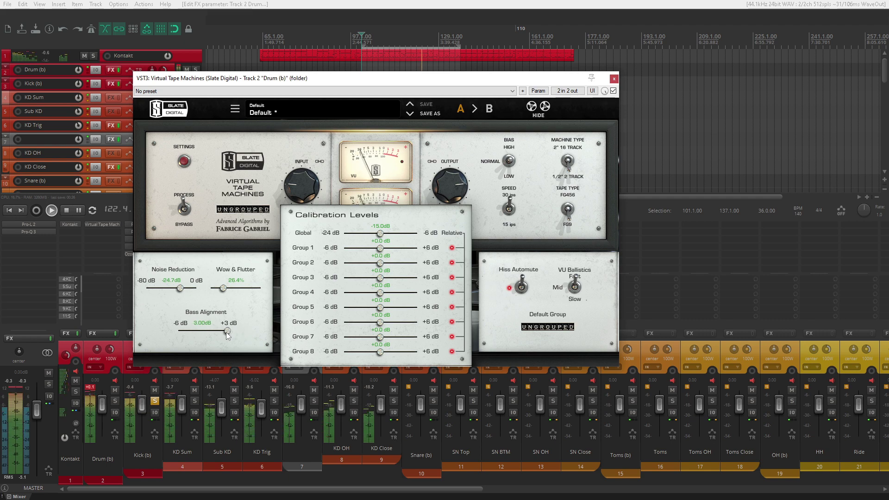
drag(211, 334, 206, 333)
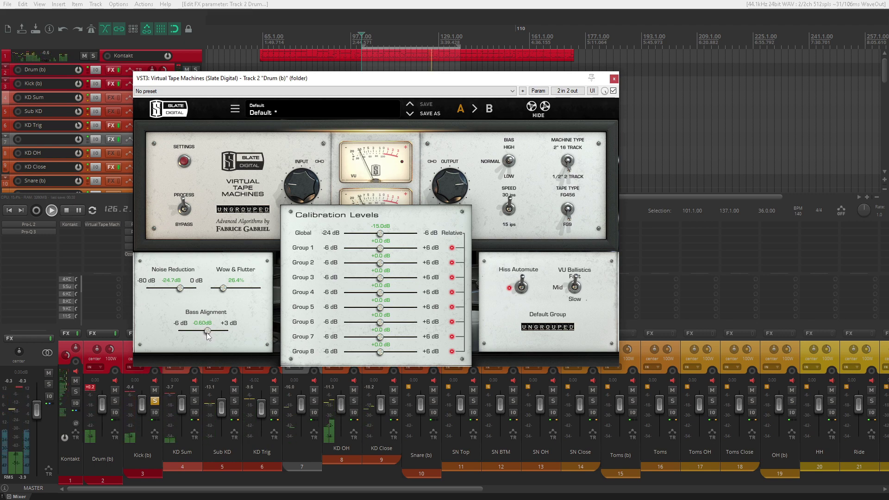
click(184, 162)
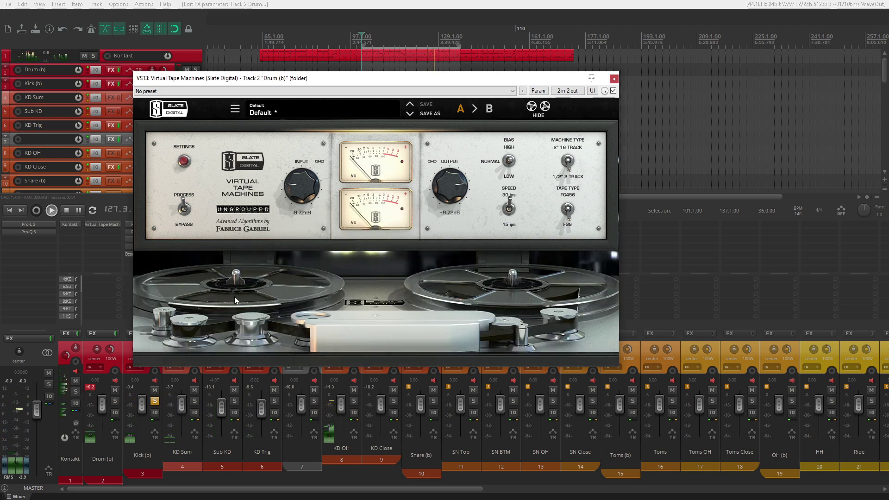
Compare Virtual Tape Machines bypassed and active, and fine-tune its input to -9.45 dB
click(185, 209)
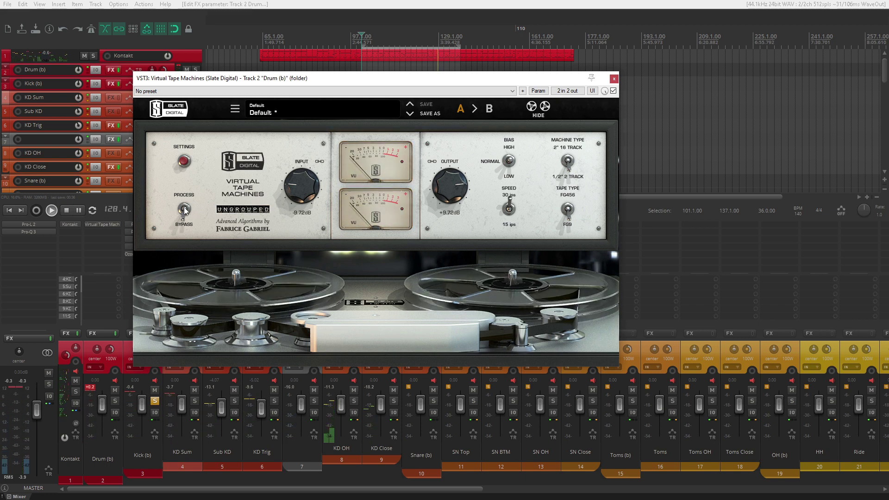
click(185, 211)
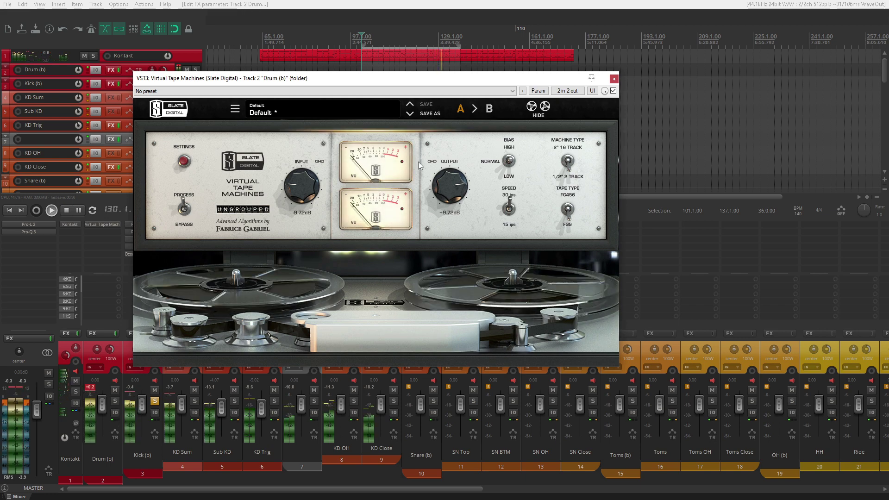
drag(315, 193, 315, 190)
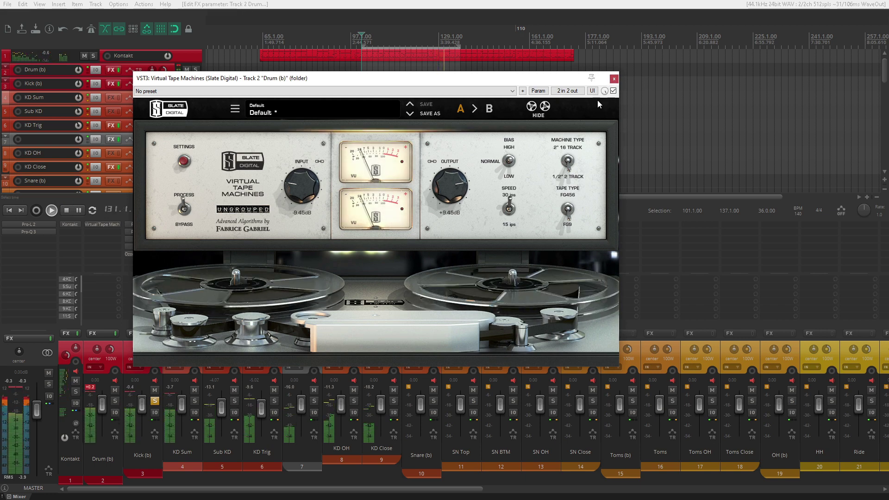
key(Escape)
Unsolo the Kick bus and compare the tracks from the Drum bus through KD Close with their effects bypassed and active
click(155, 401)
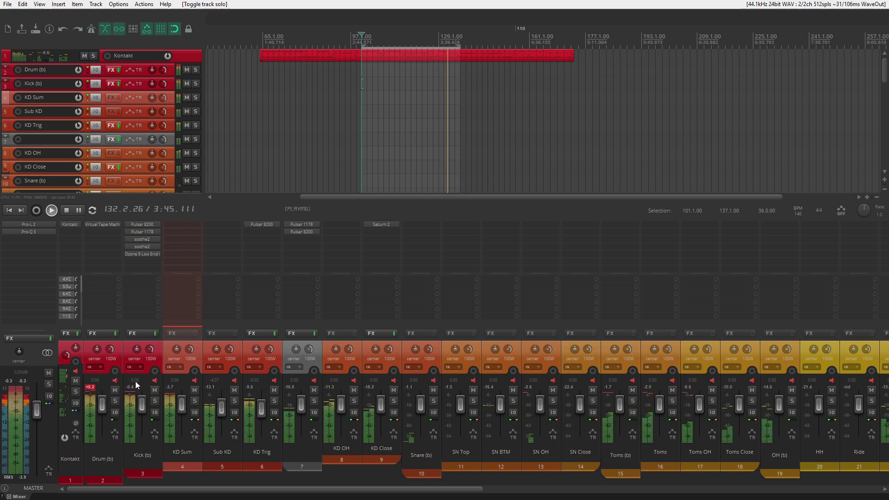
click(117, 363)
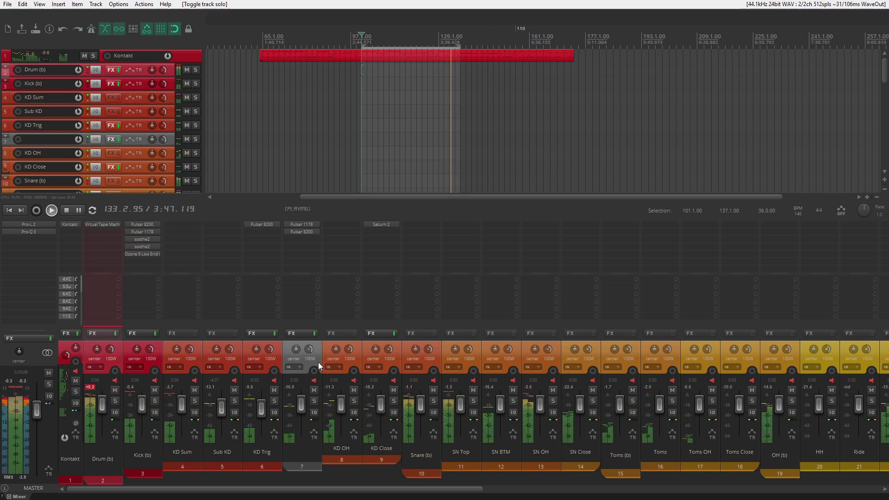
shift+click(396, 365)
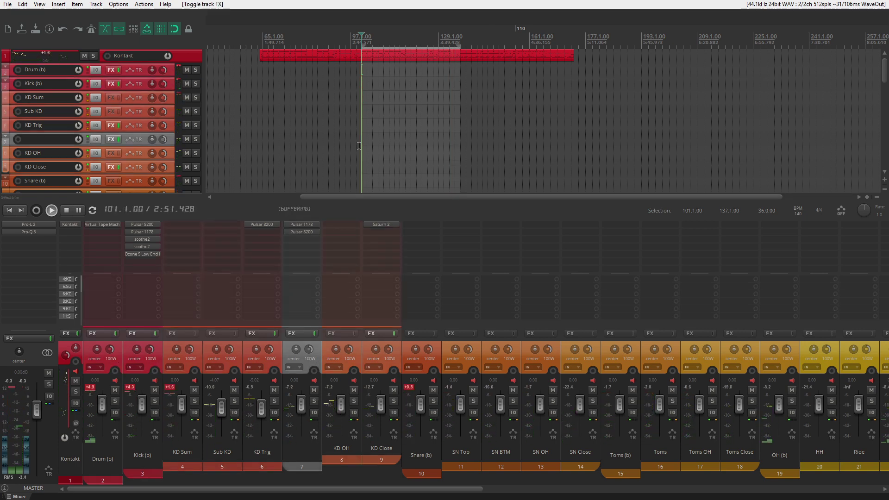
key(space)
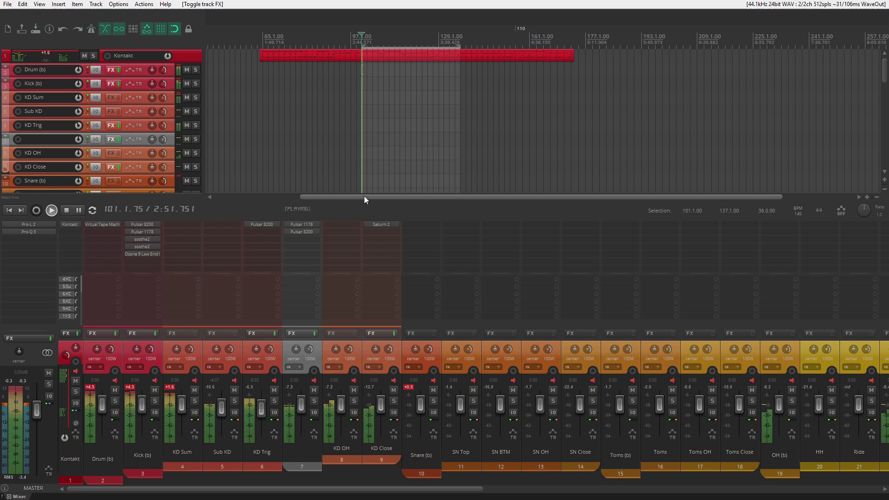
drag(365, 197, 366, 198)
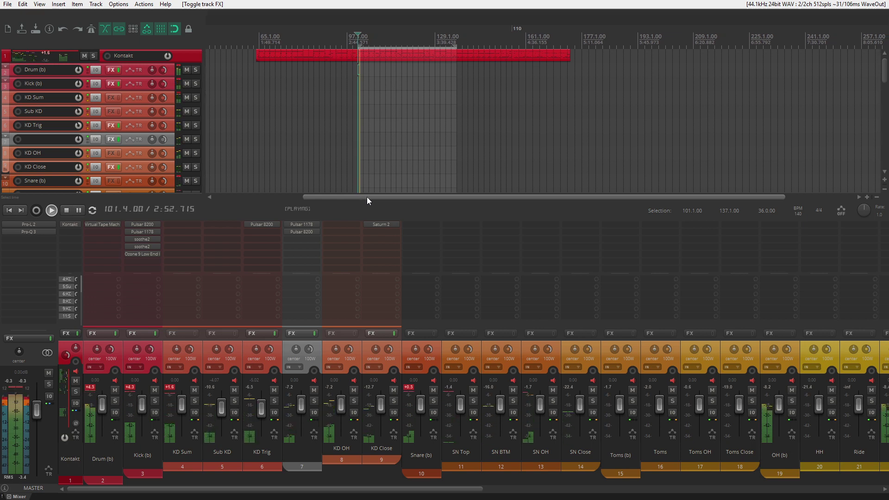
Reset the Kick bus's peak meter and add Pro-Q 3 with a narrow bell at 3342.8 Hz, -0.07 dB, Q 2.688
click(156, 358)
click(130, 387)
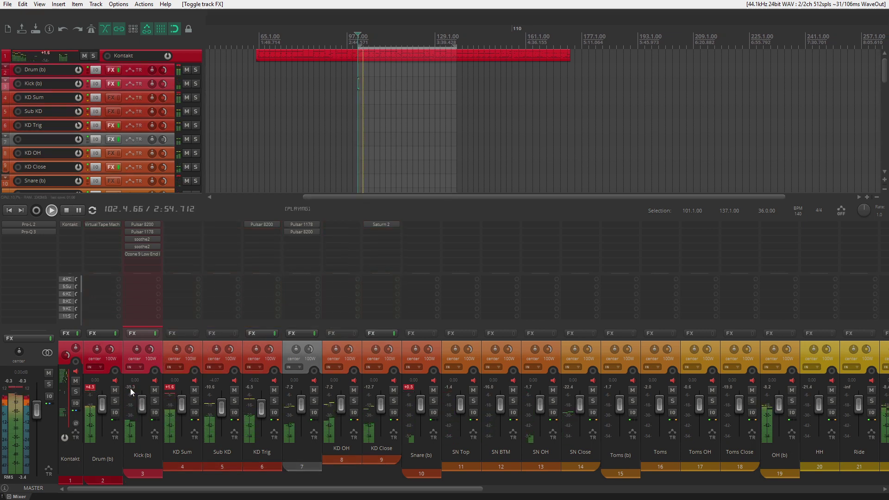
double_click(145, 260)
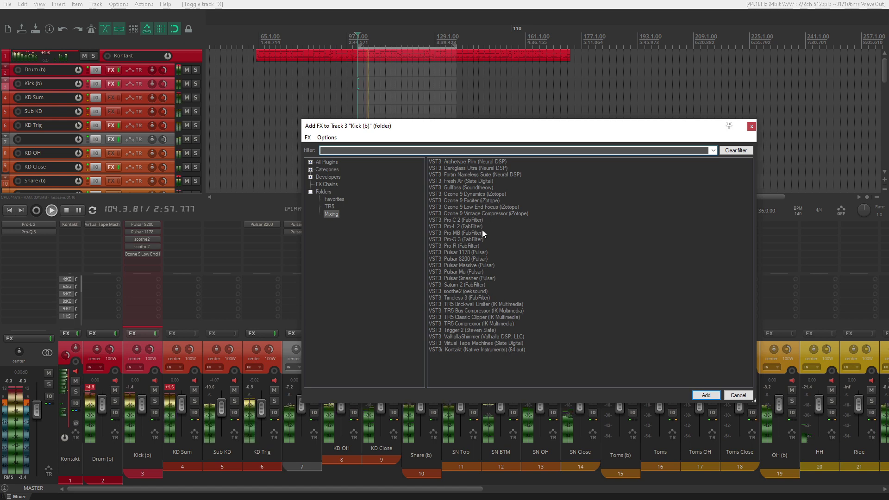
double_click(466, 239)
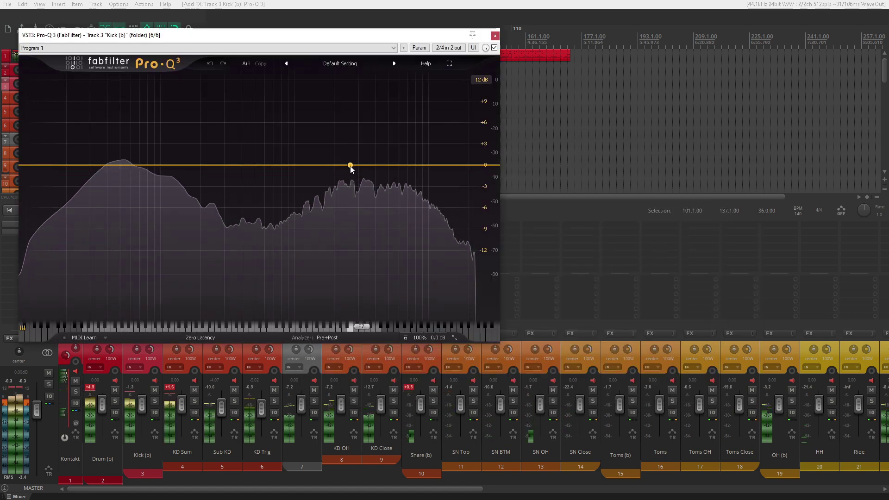
mouse_move(365, 166)
mouse_down()
mouse_move(365, 135)
mouse_move(365, 167)
mouse_up()
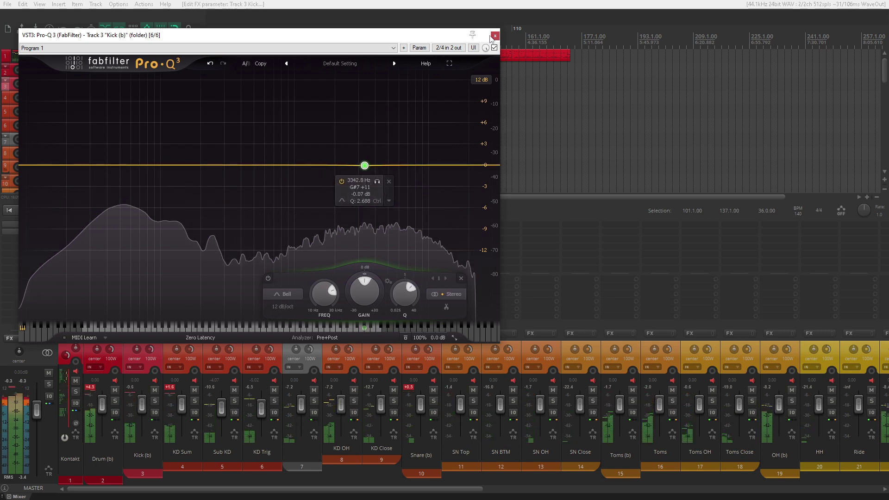
click(494, 36)
Fine-tune the input and output levels on the Kick bus's Pulsar 1178 and reduce its mix slightly to about 80%
click(152, 233)
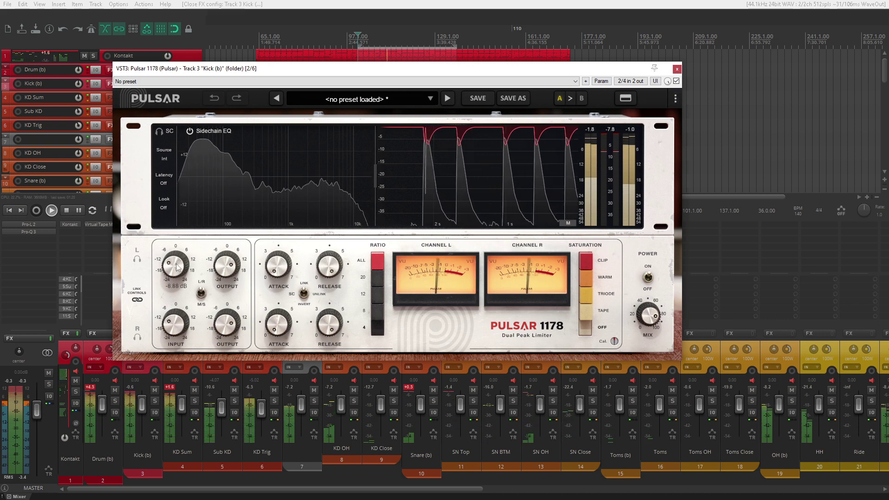
drag(179, 268, 170, 274)
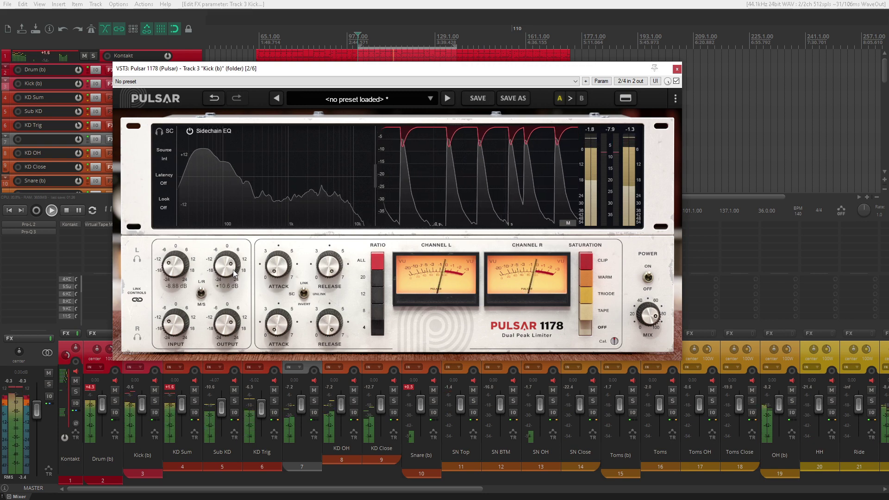
drag(232, 272, 233, 276)
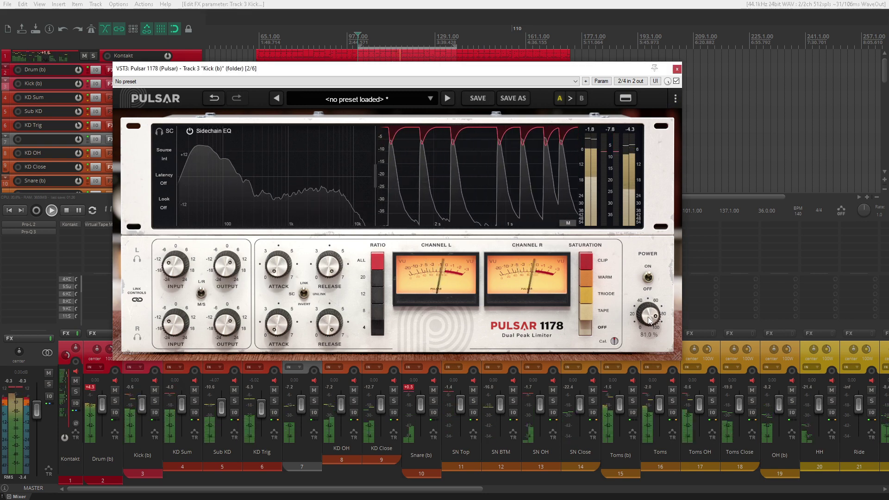
mouse_move(649, 319)
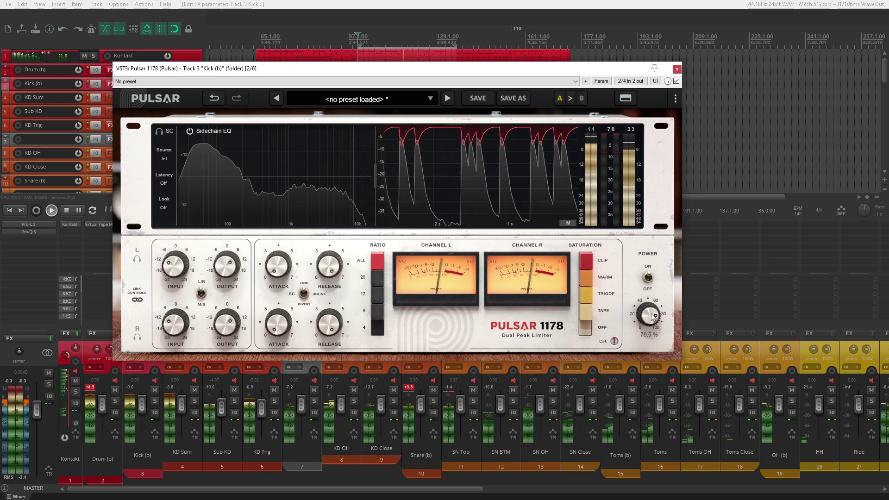
click(677, 69)
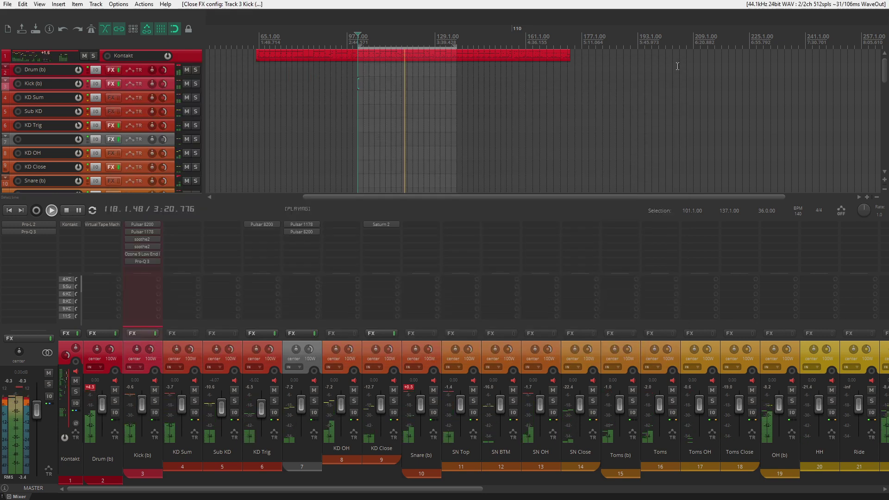
In the Kick bus's Pulsar 8200, adjust band 4 and Sub, set the high pass to 31.23 Hz and band 5 to 5.83 kHz, +2.82 dB
click(144, 225)
drag(514, 125, 512, 120)
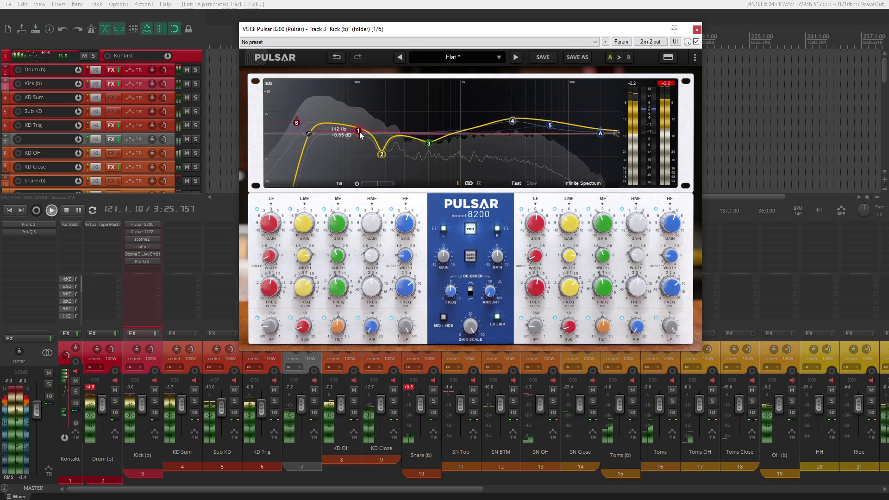
mouse_move(296, 122)
mouse_down()
mouse_move(304, 133)
mouse_move(298, 125)
mouse_up()
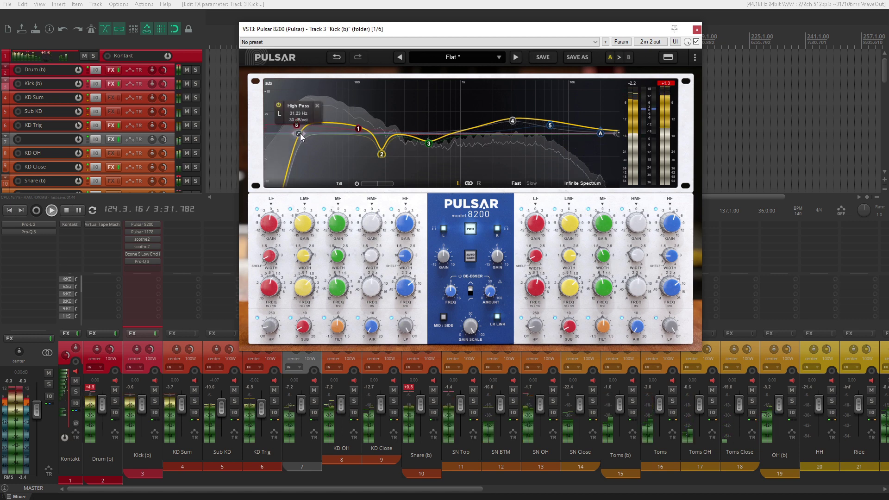
drag(550, 127, 545, 126)
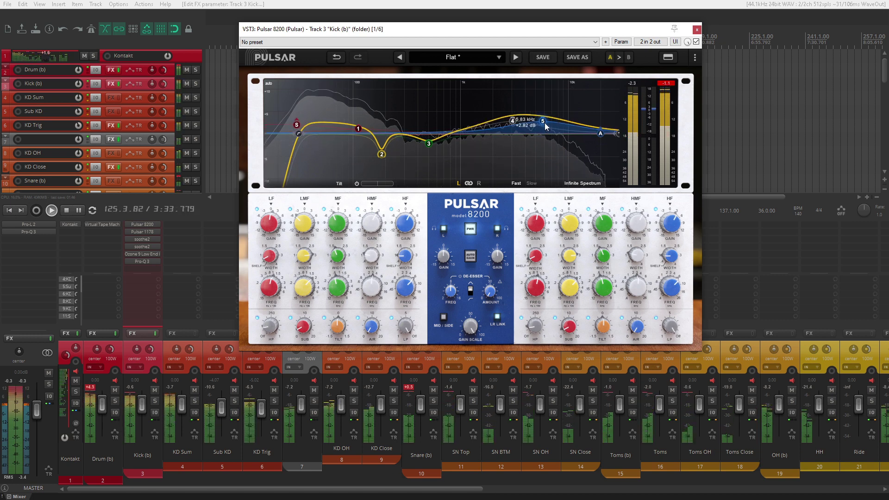
click(697, 31)
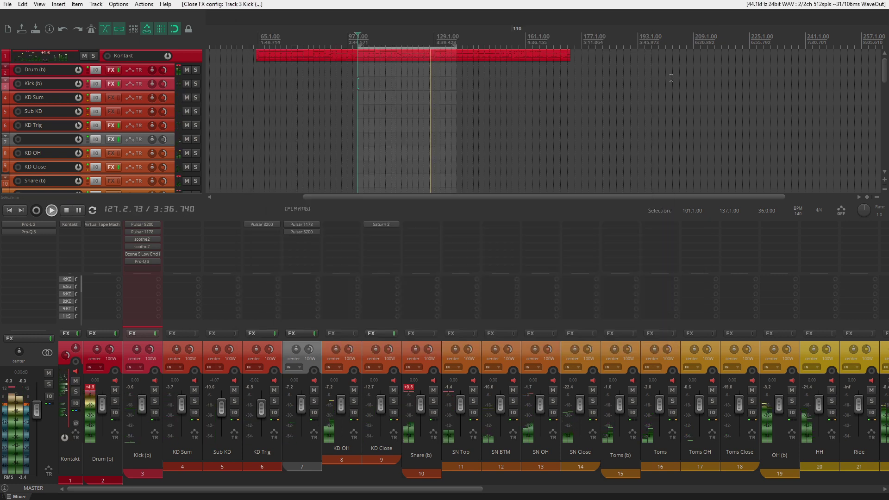
Lower the KD Trig track's volume slightly and compare the kick with KD Trig muted and unmuted
click(274, 391)
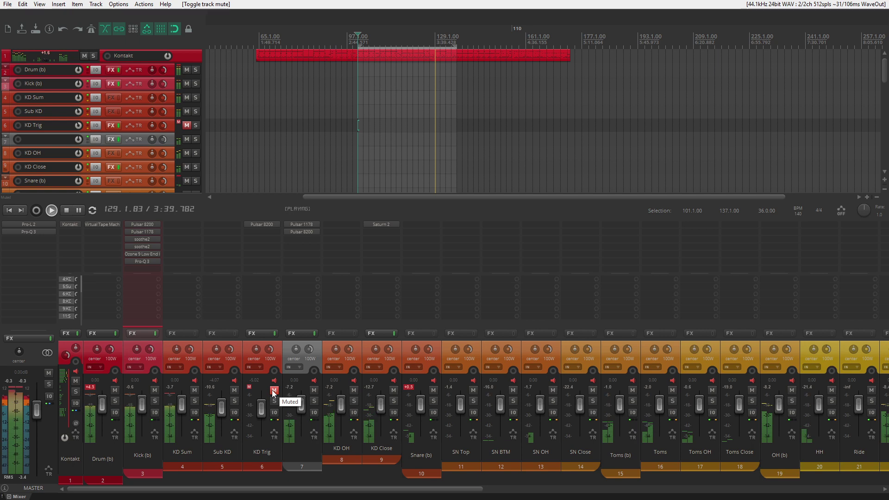
click(273, 391)
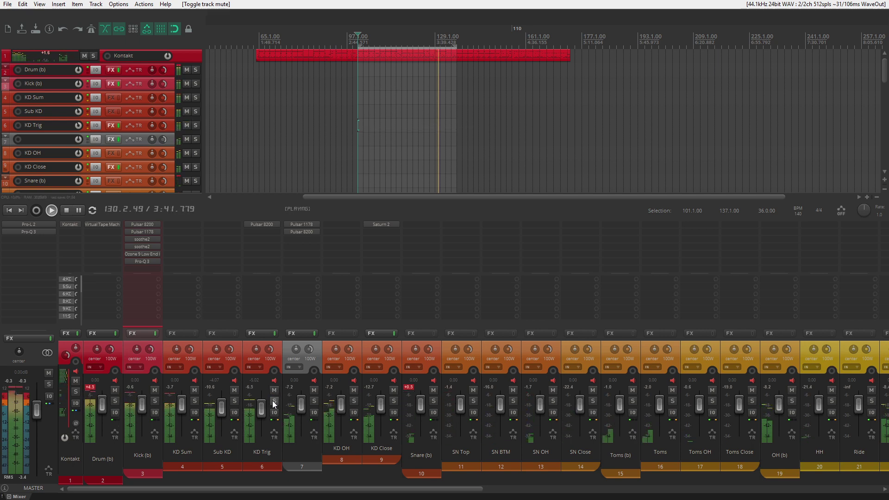
scroll(274, 401, down, 4)
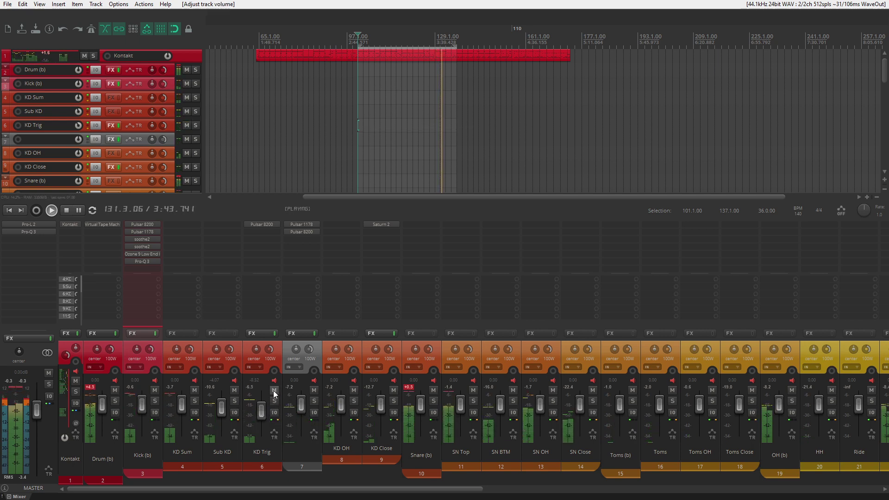
click(274, 392)
click(275, 391)
Solo the KD Trig track and, in its Pulsar 8200, add high-pass and low-pass filters and raise band 3's frequency
click(274, 402)
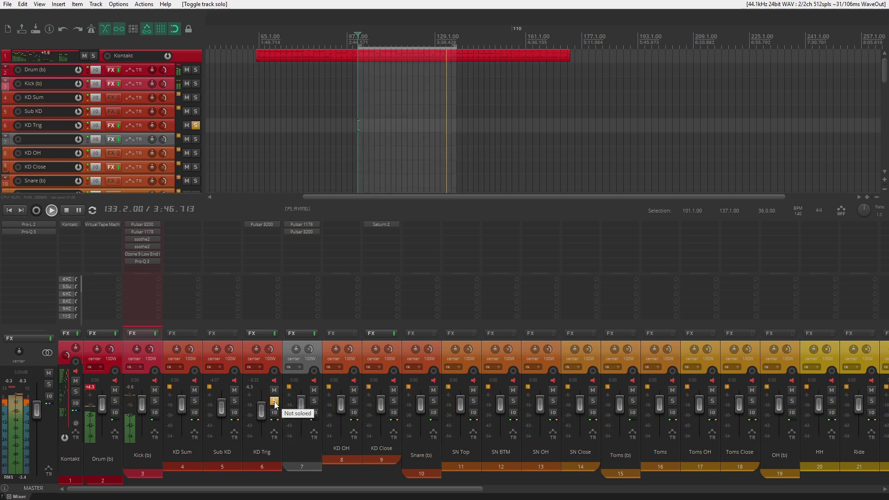
click(271, 227)
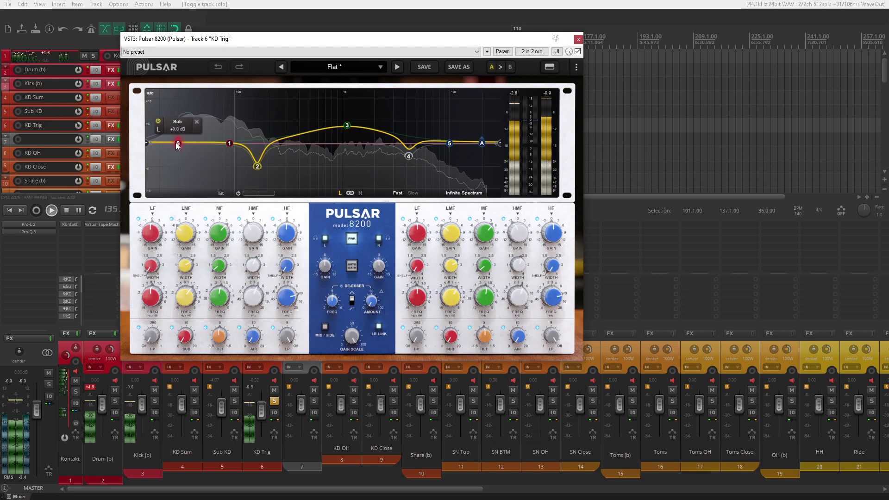
drag(149, 146, 227, 155)
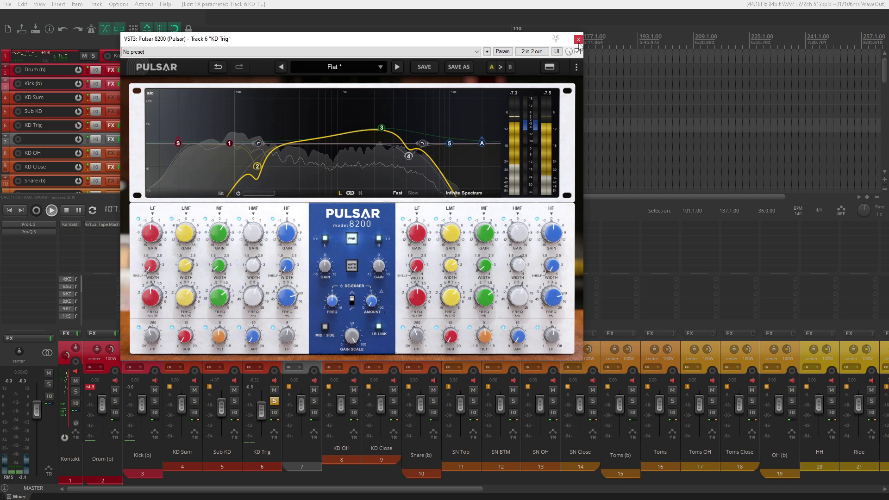
With KD Sum and Sub KD soloed too, raise the low-pass frequency on KD Trig's Pulsar 8200 and set band 3 to 5.11 kHz, +3.48 dB
click(194, 401)
click(235, 401)
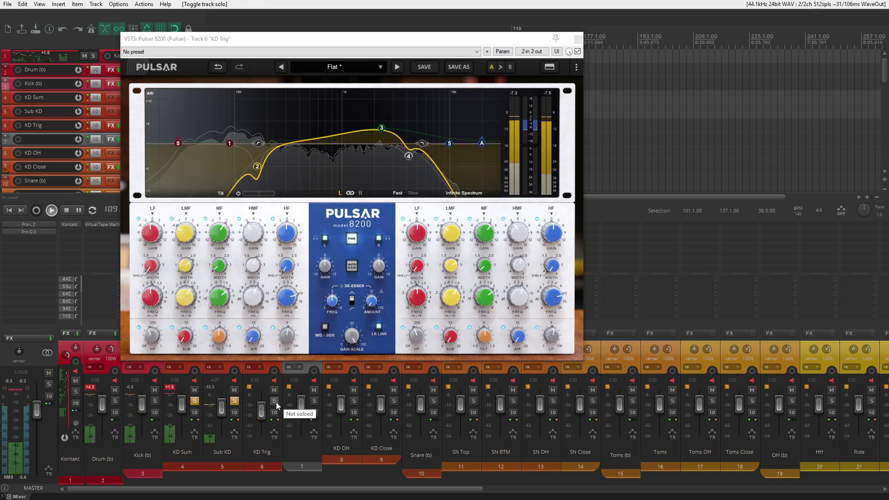
drag(423, 144, 450, 145)
drag(382, 128, 418, 129)
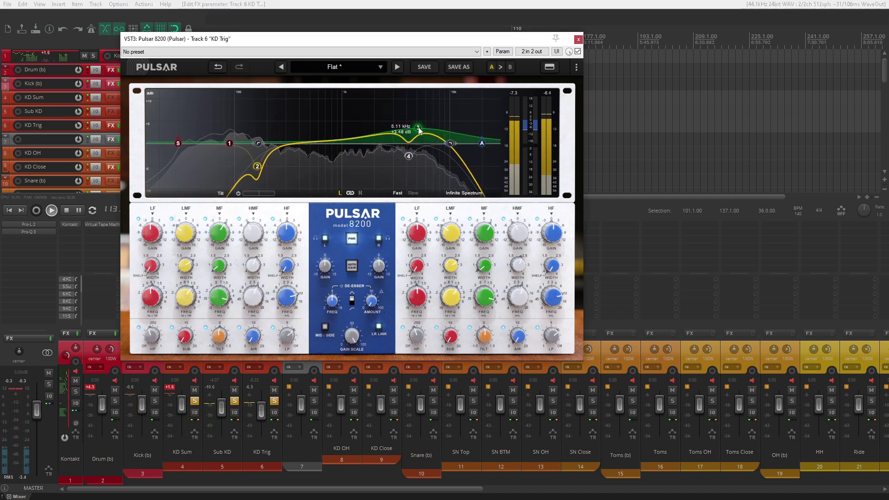
click(578, 39)
Solo track 7 with the other kick tracks, compare with and without KD Trig, and lower KD Trig's volume to about -7 dB
click(314, 401)
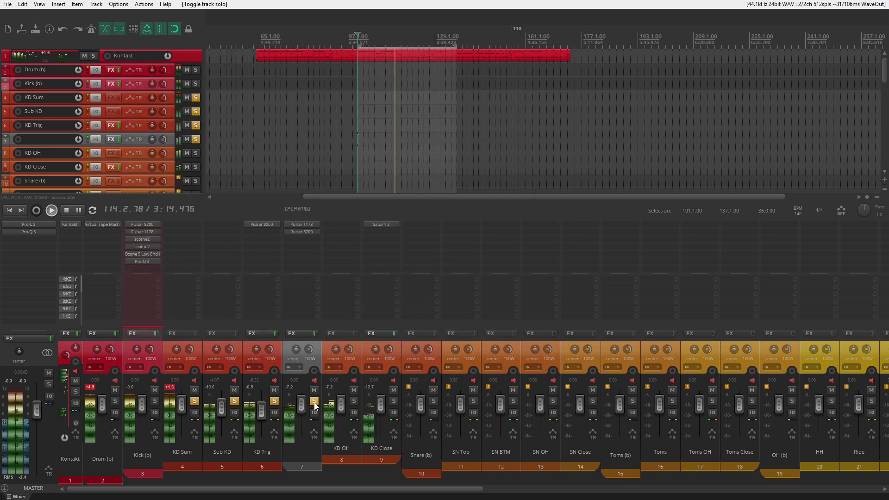
click(275, 401)
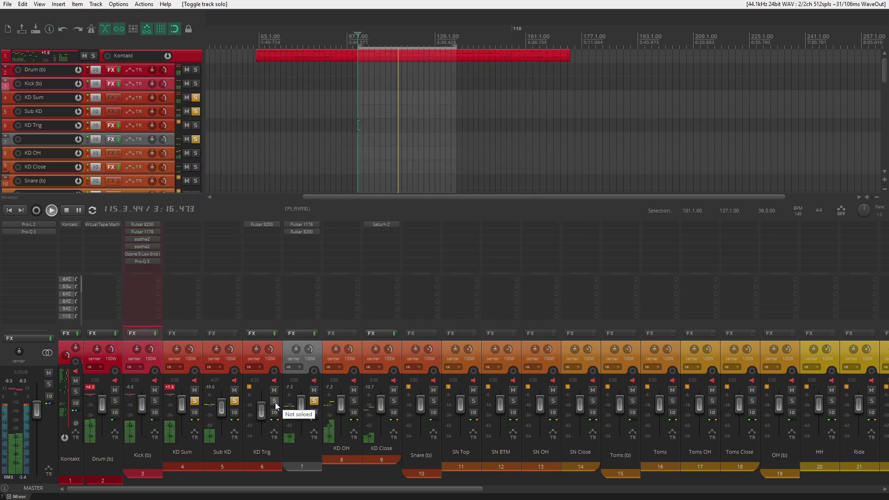
click(276, 404)
drag(263, 412, 263, 411)
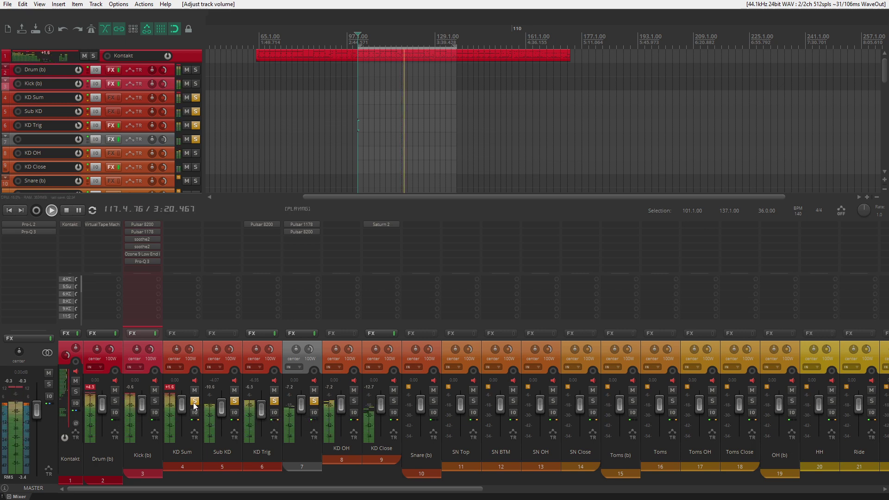
scroll(265, 413, down, 1)
Solo the whole Kick bus in place of its individual tracks, and clear the solo to return to the full mix
click(154, 400)
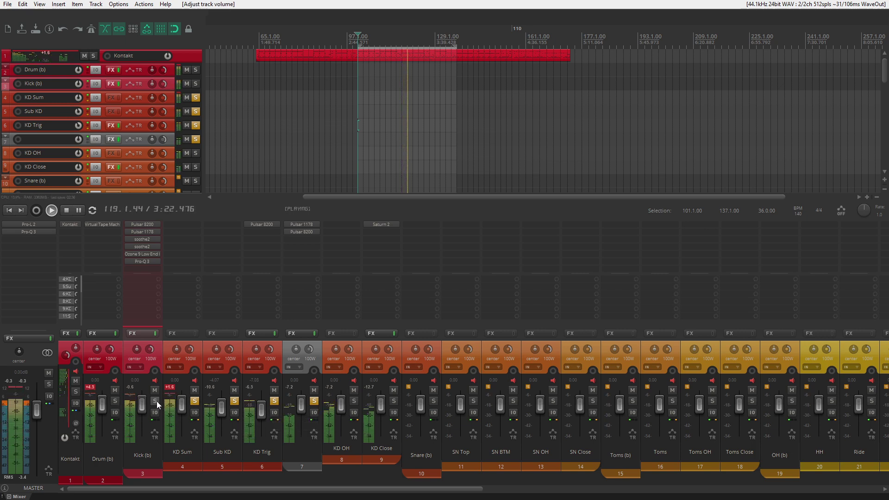
drag(199, 403, 328, 407)
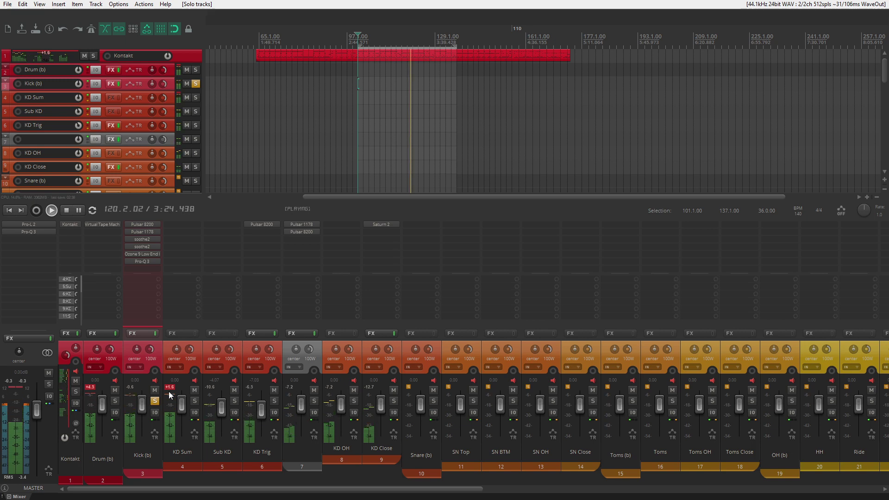
click(156, 401)
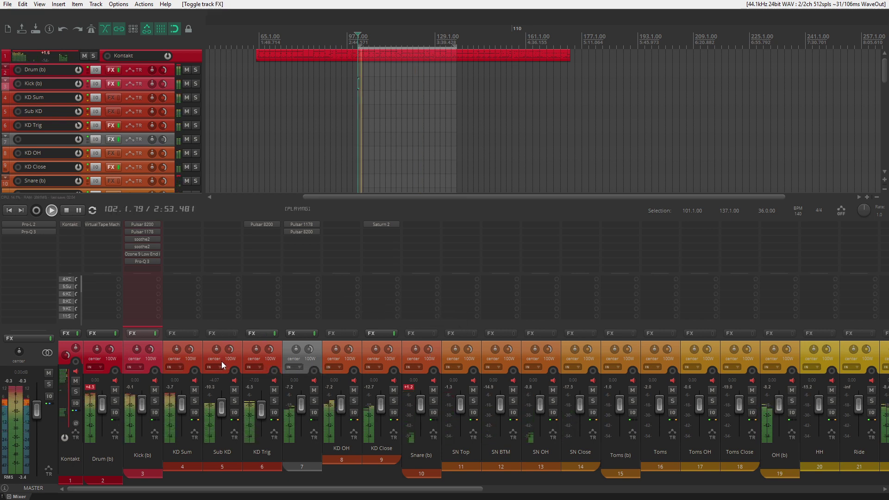
Bypass Pro-Q 3, both soothe2 instances, Pulsar 1178 and Pulsar 8200 on the Kick bus to audition the unprocessed kick
shift+click(159, 262)
shift+click(154, 248)
shift+click(155, 239)
shift+click(157, 231)
shift+click(157, 225)
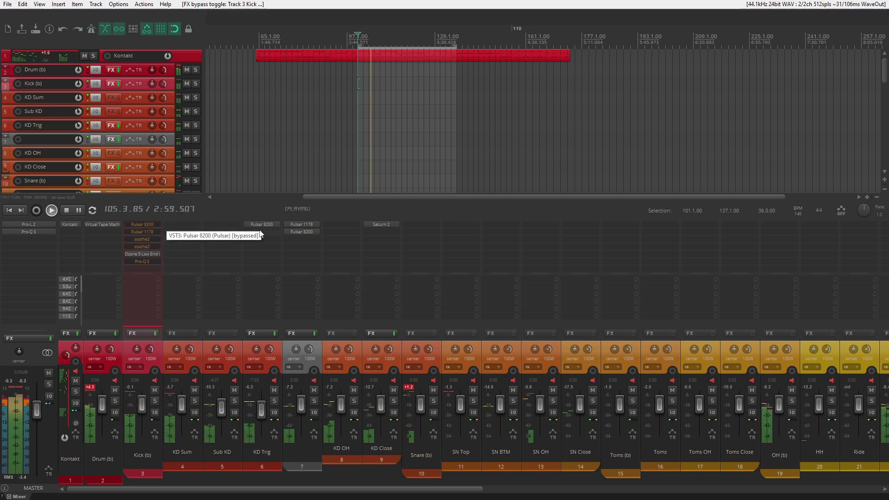
Briefly bypass track 7's Pulsar 8200 and Pulsar 1178 for comparison, and re-enable all effects on track 7 and the Kick bus
shift+click(296, 232)
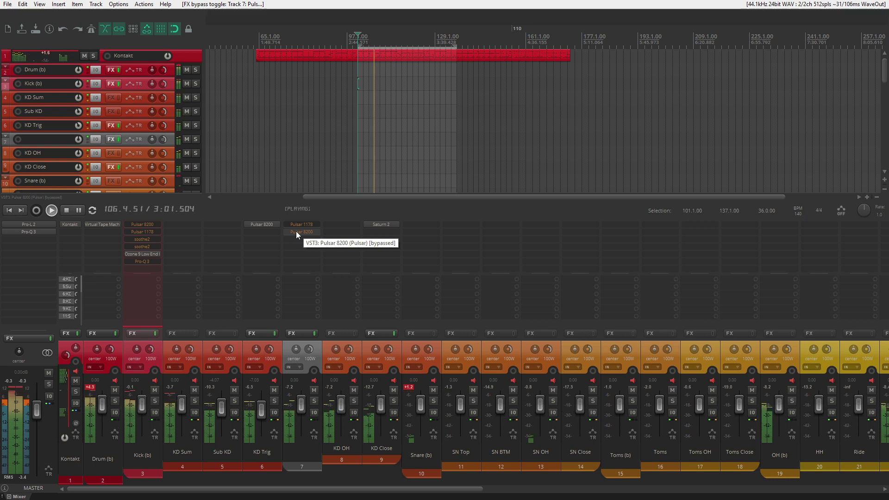
shift+click(304, 226)
shift+click(301, 232)
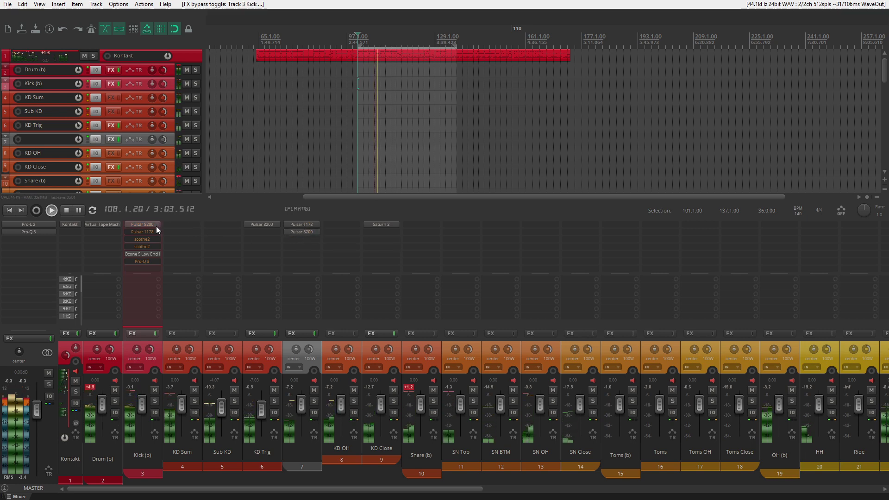
shift+click(151, 261)
shift+click(150, 262)
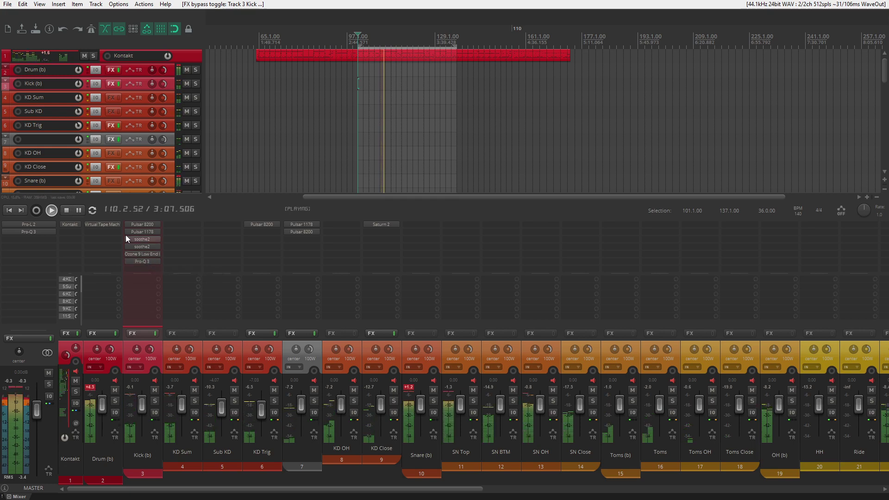
Set the Drum bus's Virtual Tape Machines input to -7.02 dB and output to +7.02 dB, and check its noise reduction and calibration settings
click(111, 226)
drag(313, 190, 313, 182)
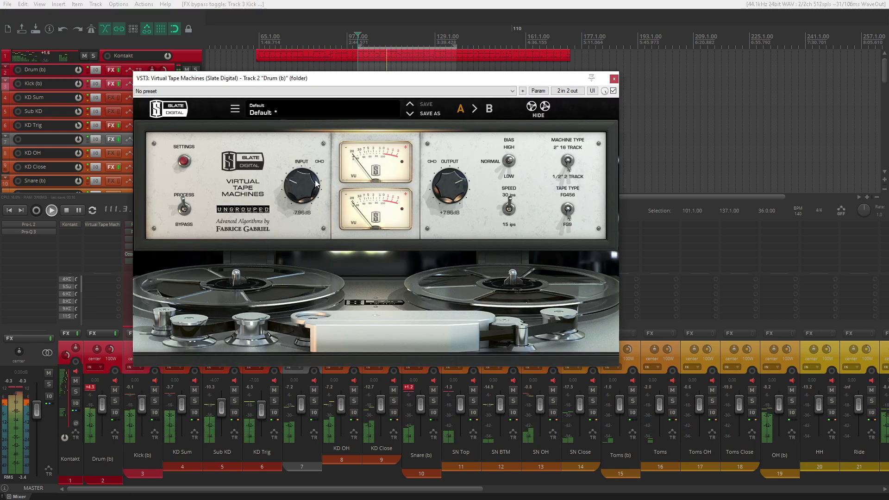
click(184, 161)
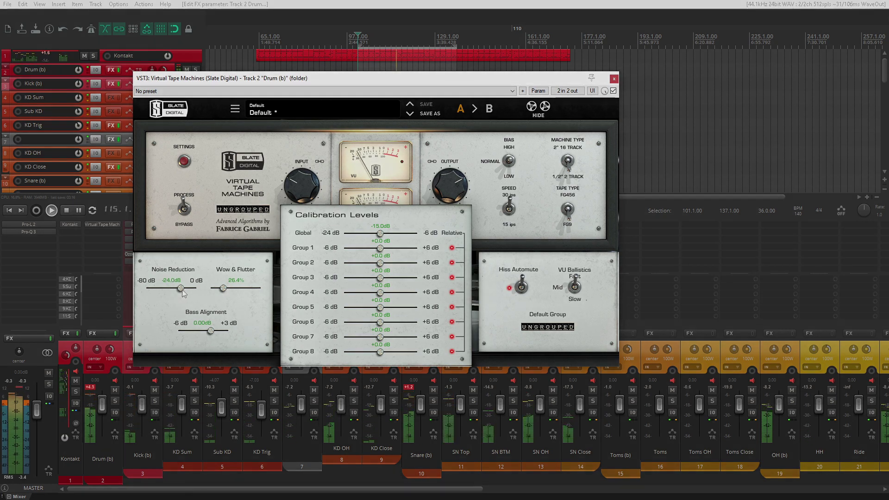
click(181, 162)
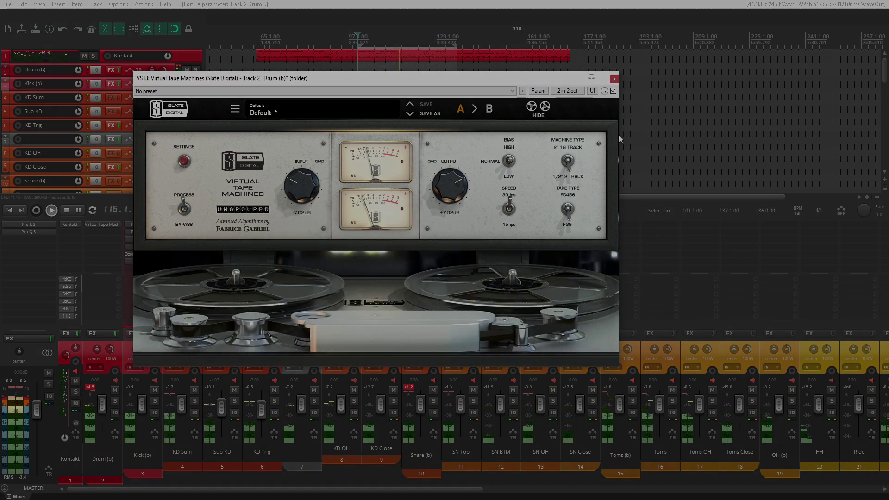
click(613, 79)
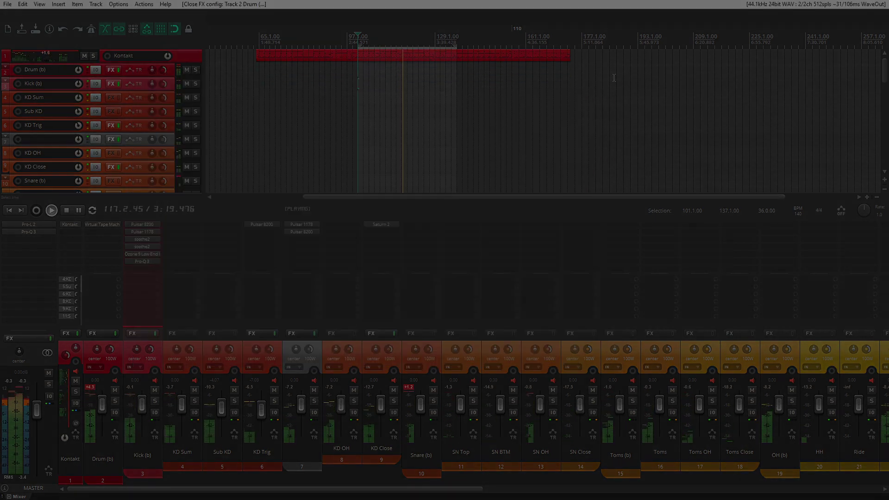